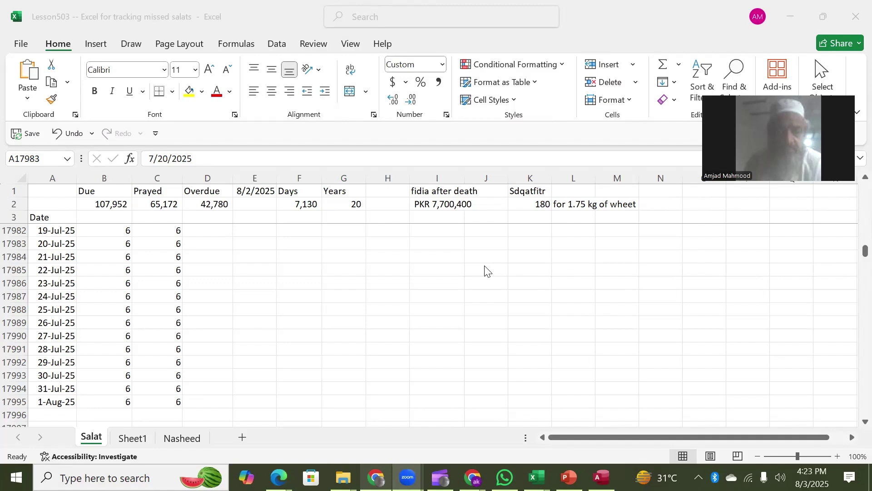
Examine the first and last entries of the date column on the Salat sheet
click(57, 199)
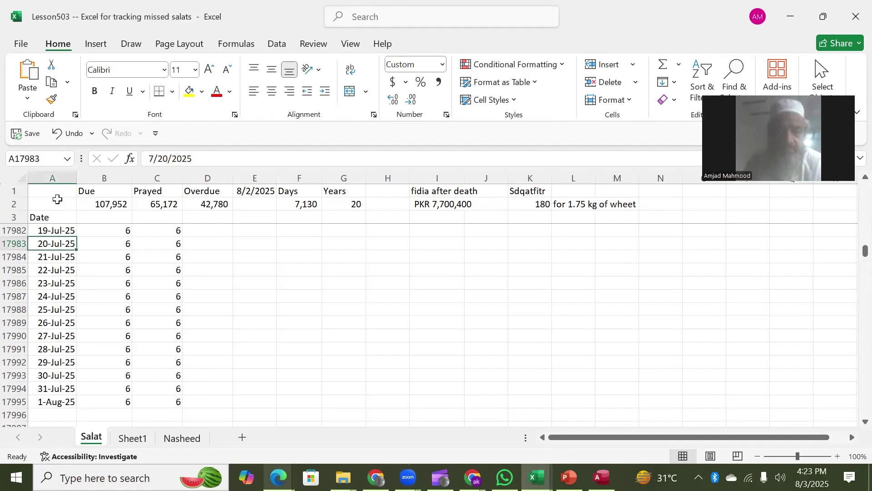
click(57, 199)
key(ctrl+Home)
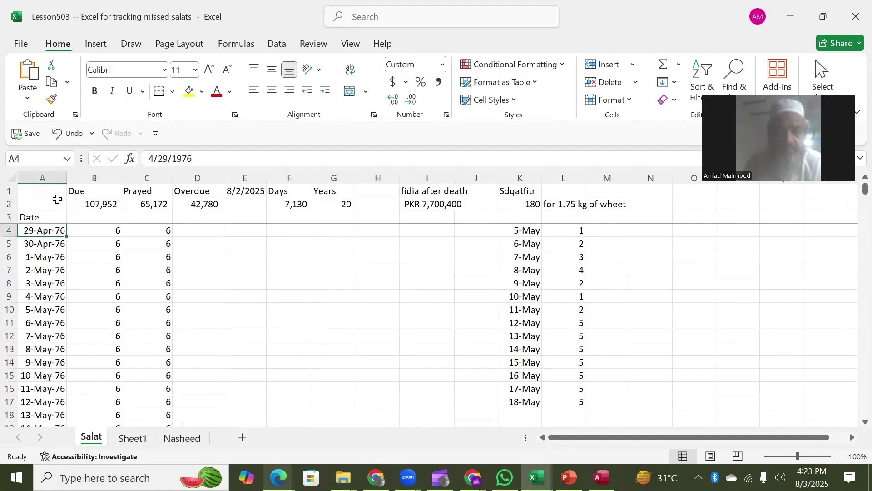
key(Up)
key(Down)
key(ctrl+Down)
key(Down)
key(Up)
key(Up)
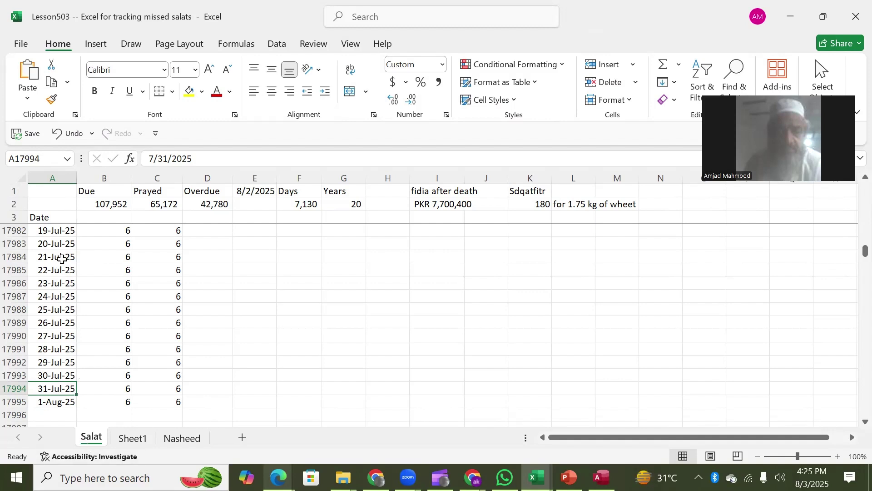
Examine the Due total in B2 and the earliest dates in column A, starting from row 4
click(49, 205)
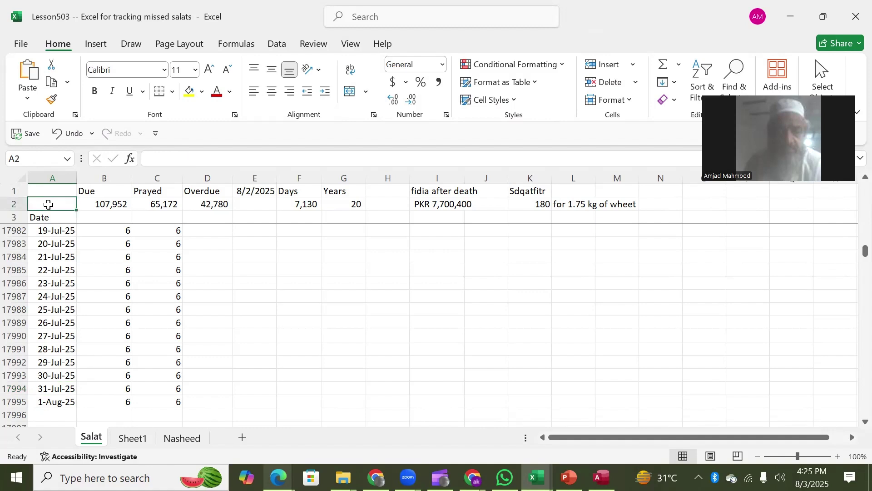
key(Right)
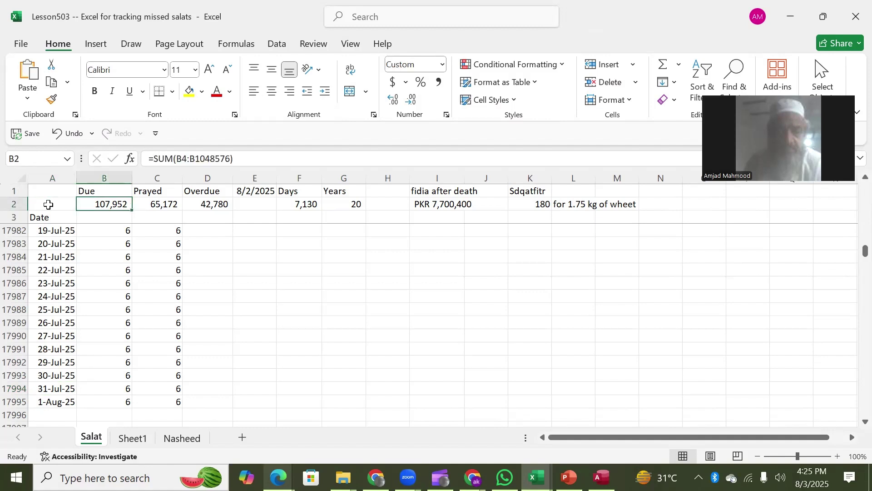
key(Down)
key(Down)
key(Left)
key(Up)
key(Down)
key(Down)
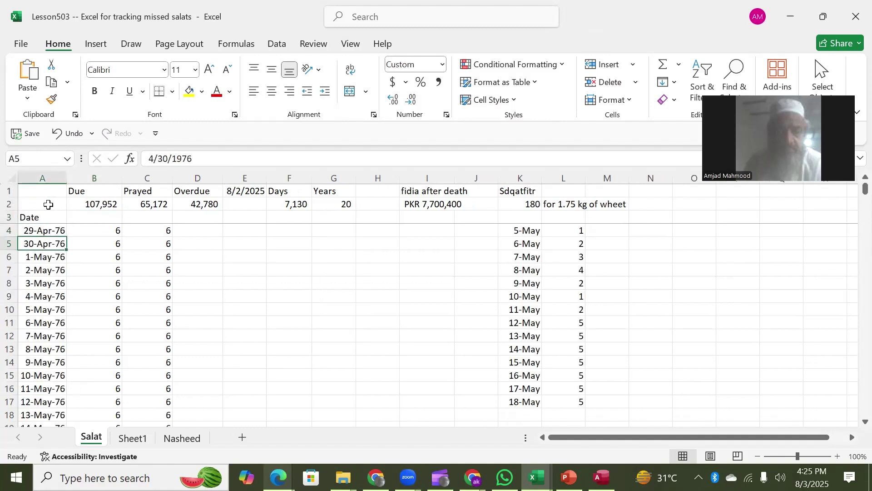
key(Up)
key(Up)
key(Down)
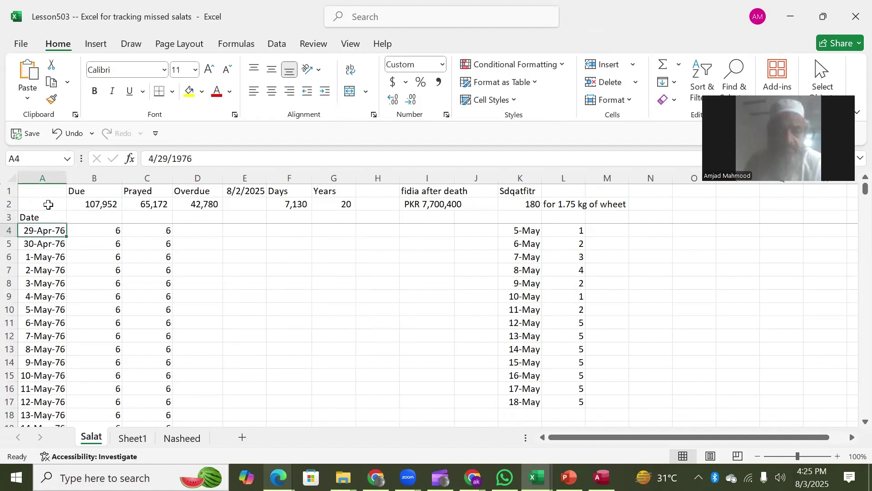
key(Down)
key(Down)
key(Down)
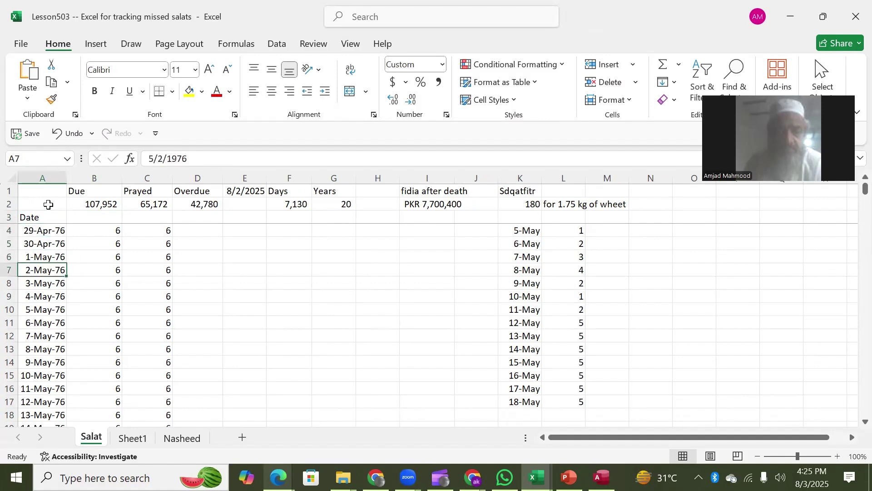
key(Up)
key(Right)
key(Up)
key(Up)
key(Left)
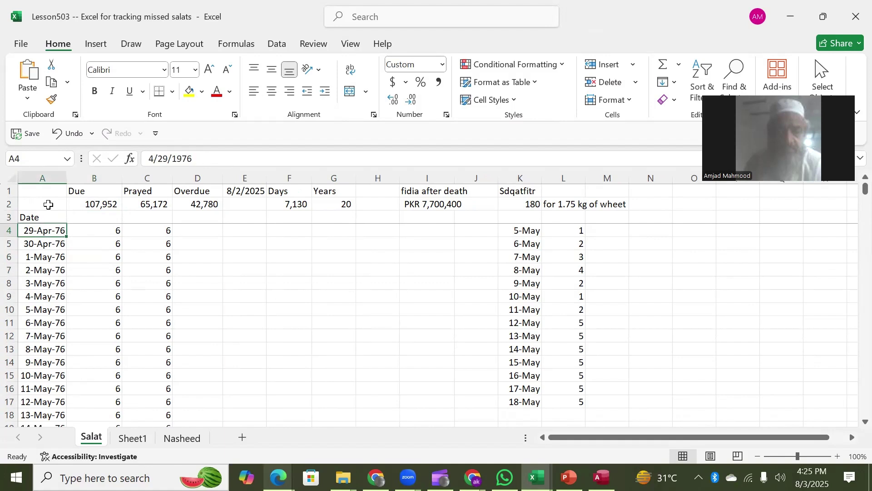
Examine the daily Due formula in B4 and the Prayed entries in the first rows of column C
key(Right)
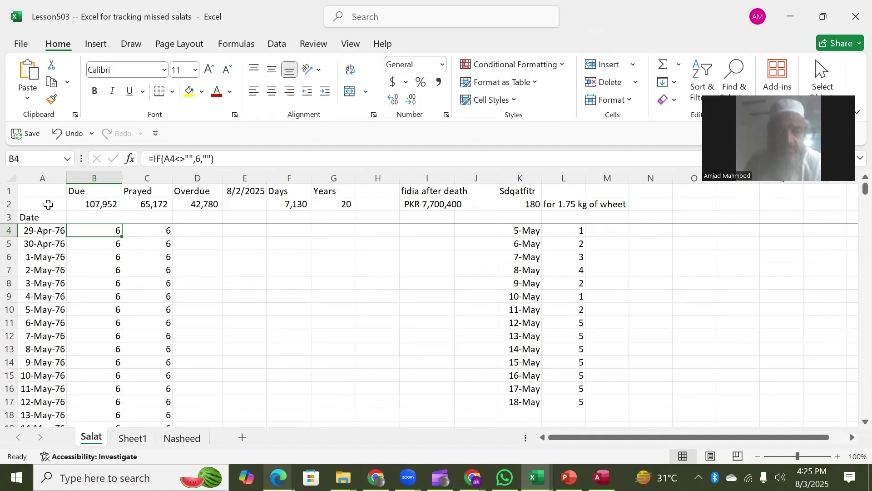
key(Right)
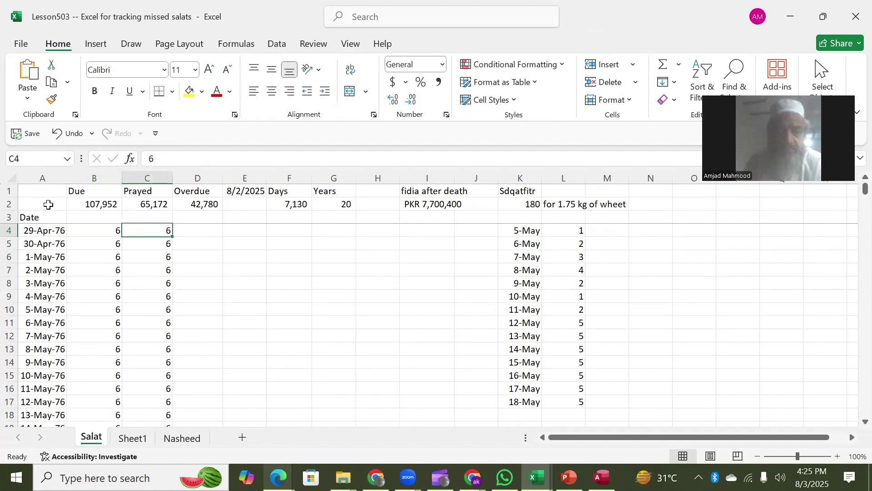
key(Right)
key(Left)
key(Up)
key(Up)
key(Up)
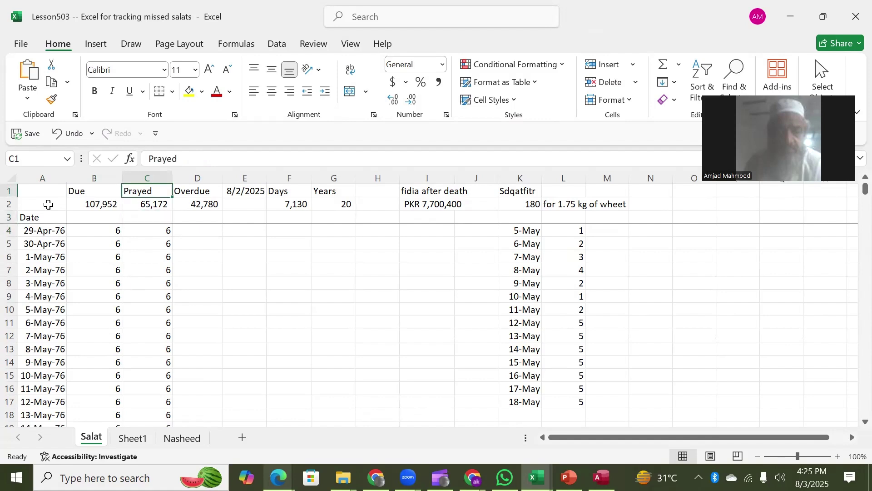
key(Down)
key(Down)
key(Down)
key(Down)
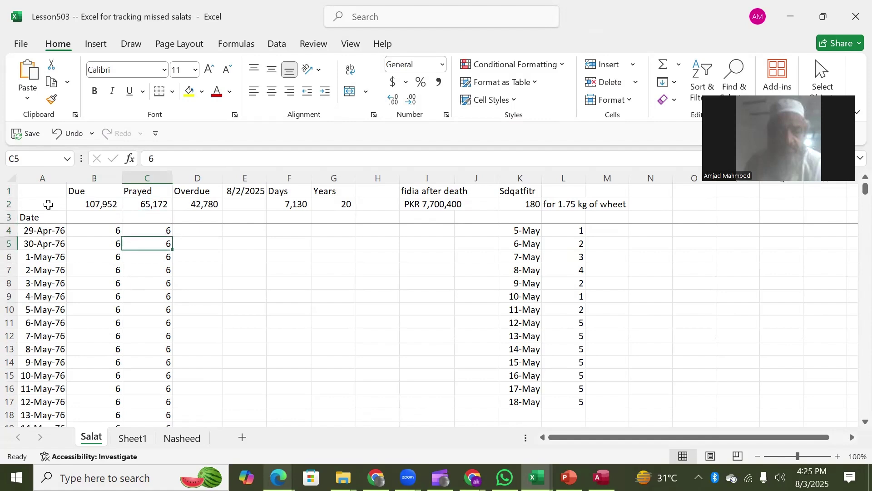
key(Up)
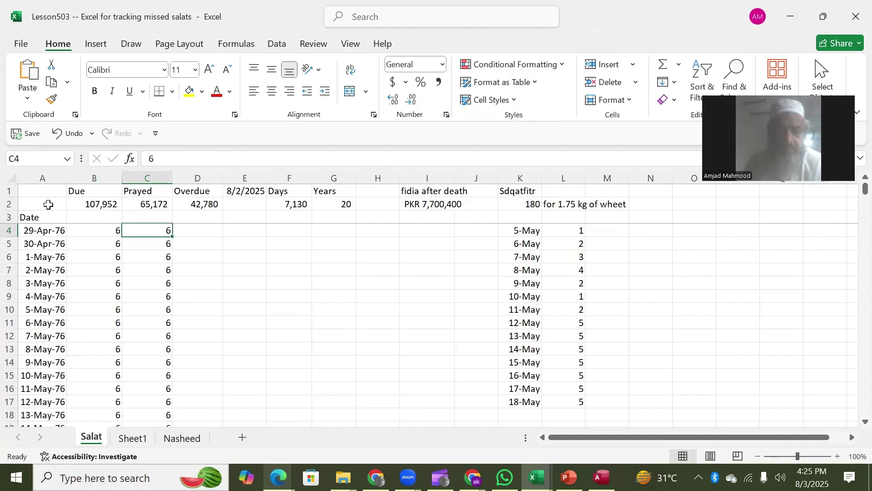
key(Down)
key(Down)
key(Down)
key(Up)
key(Up)
key(Up)
key(Up)
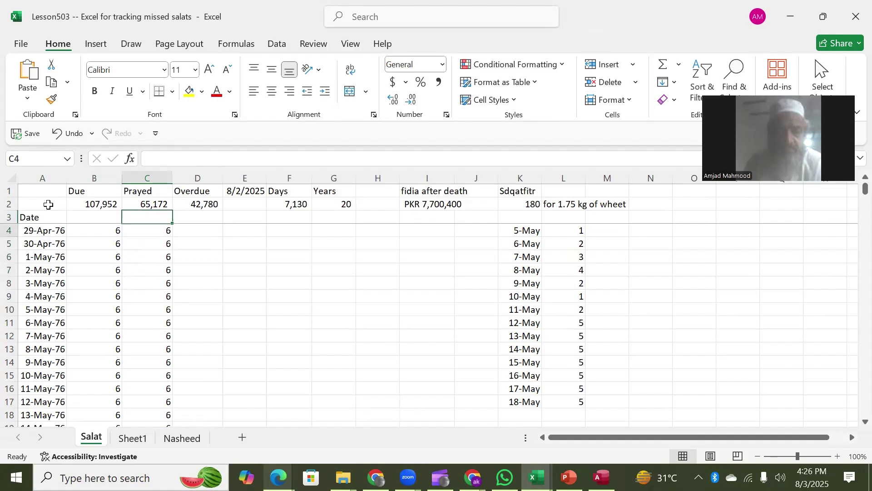
key(Down)
key(Left)
key(Right)
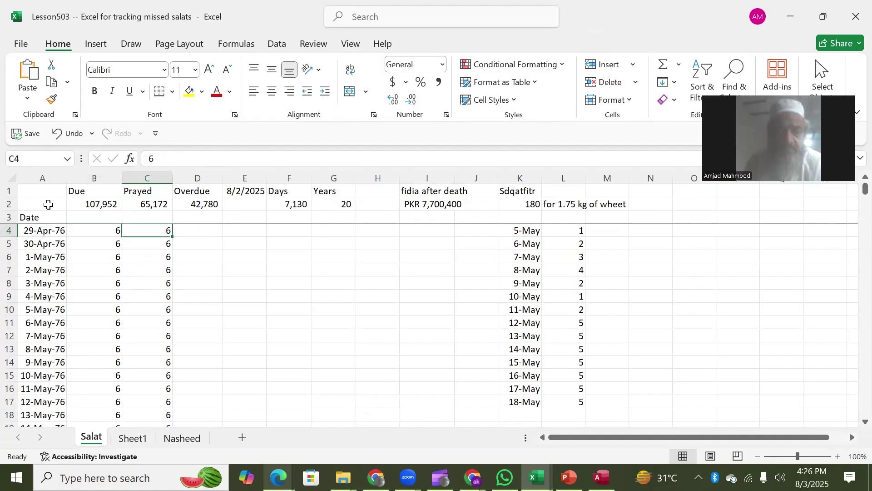
key(Left)
key(Right)
key(Right)
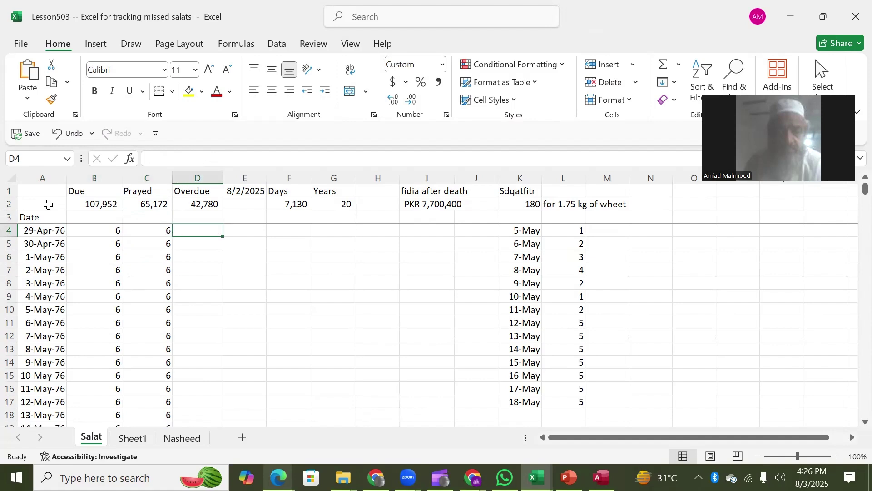
Inspect the row 2 formulas behind the Due, Prayed and Overdue totals
key(Up)
key(Up)
key(Left)
key(Left)
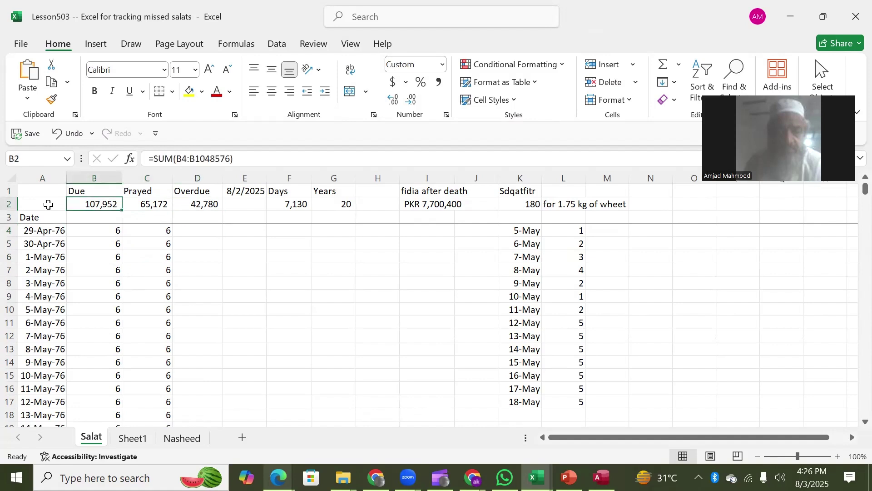
key(Right)
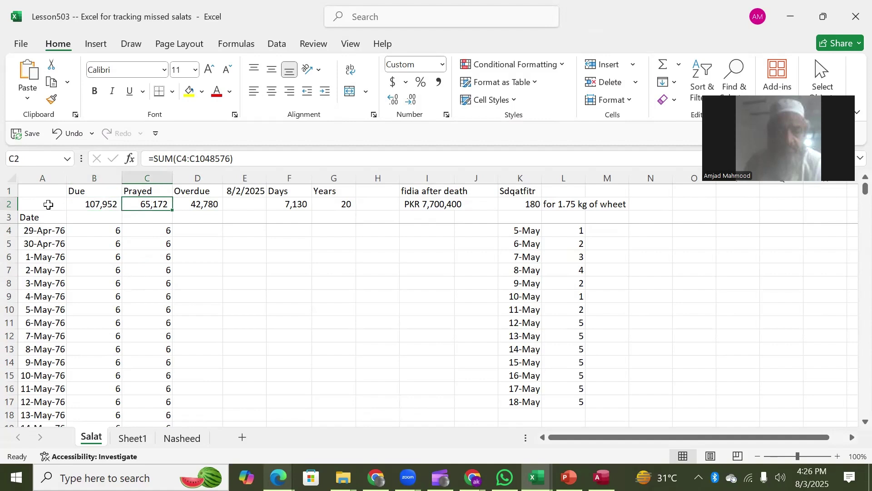
key(Right)
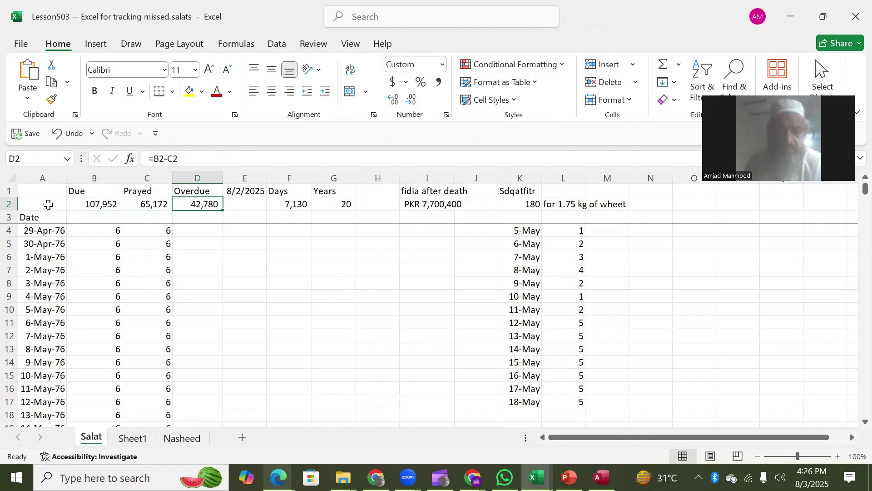
Go to the last dated row of the Salat sheet and check its date, Due and Prayed entries
key(Left)
key(Down)
key(Down)
key(Down)
key(Left)
key(Left)
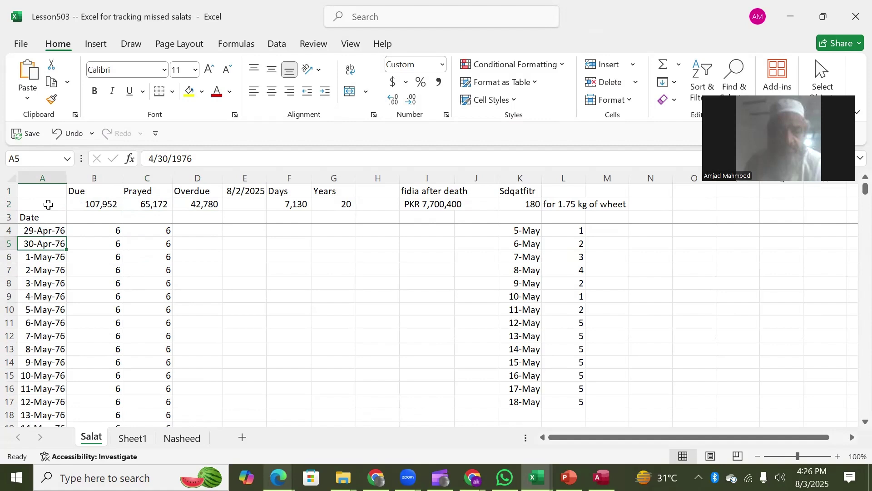
key(ctrl+Down)
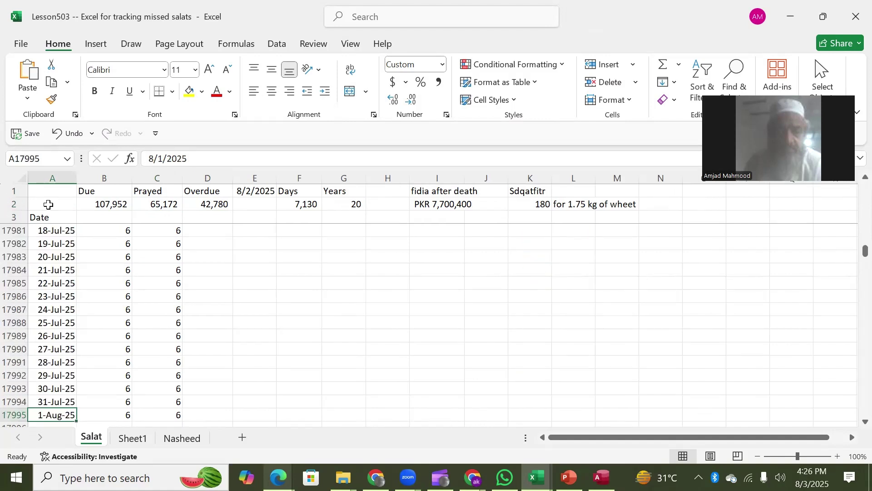
key(Right)
key(Right)
key(Left)
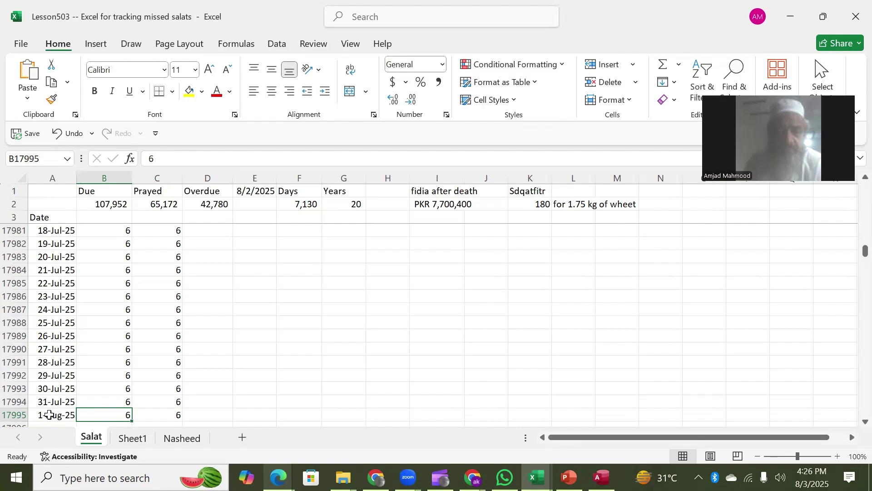
click(50, 414)
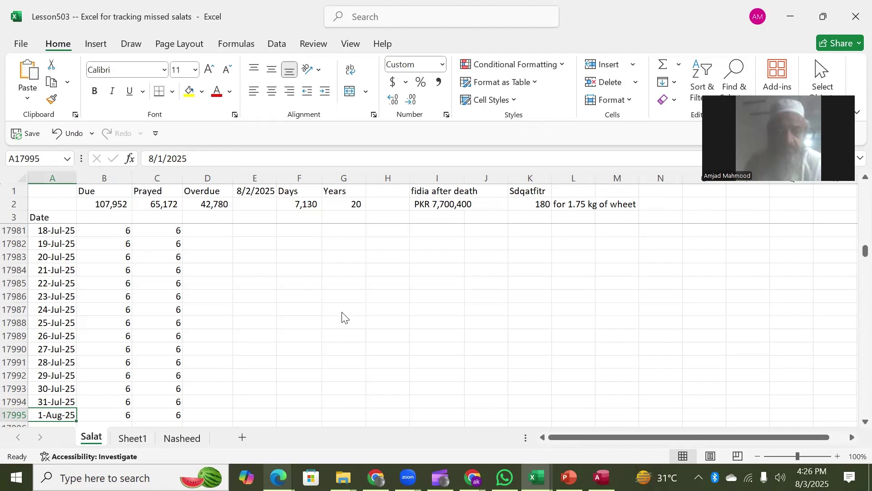
Run the Workbook_Open macro from the ThisWorkbook code and check the Due and Prayed entries in the last dated row
key(alt+F11)
double_click(367, 257)
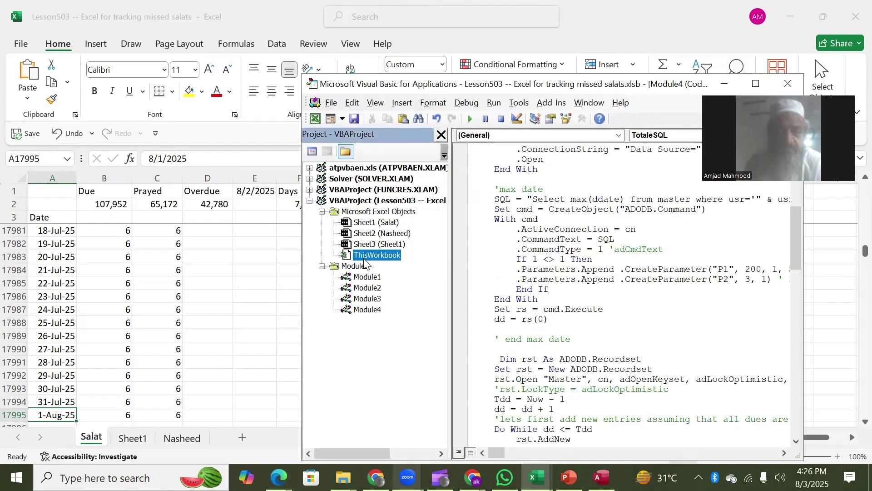
click(558, 169)
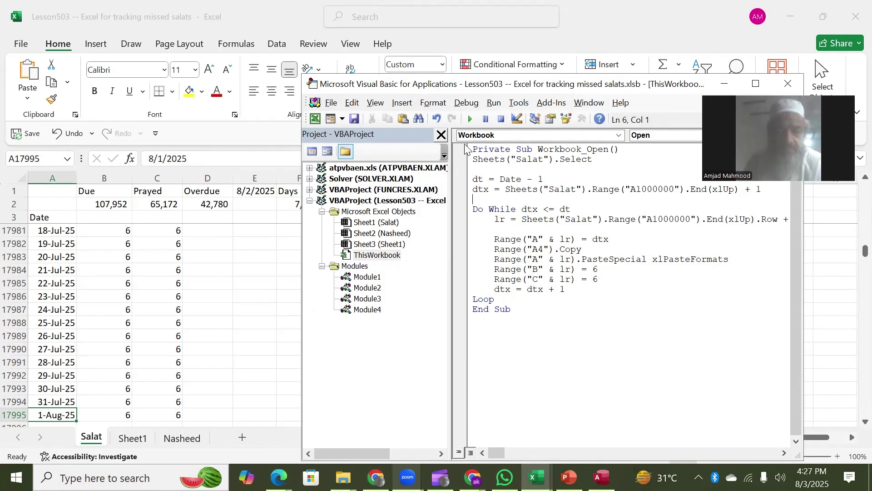
click(471, 119)
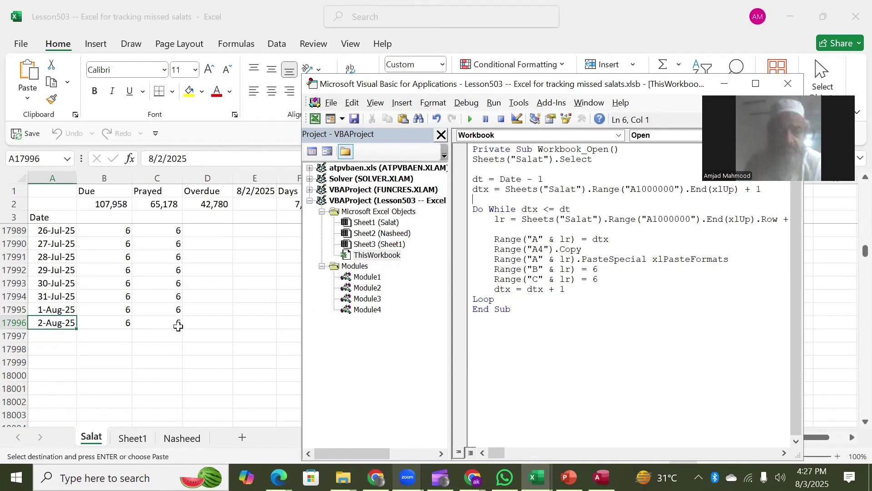
click(119, 318)
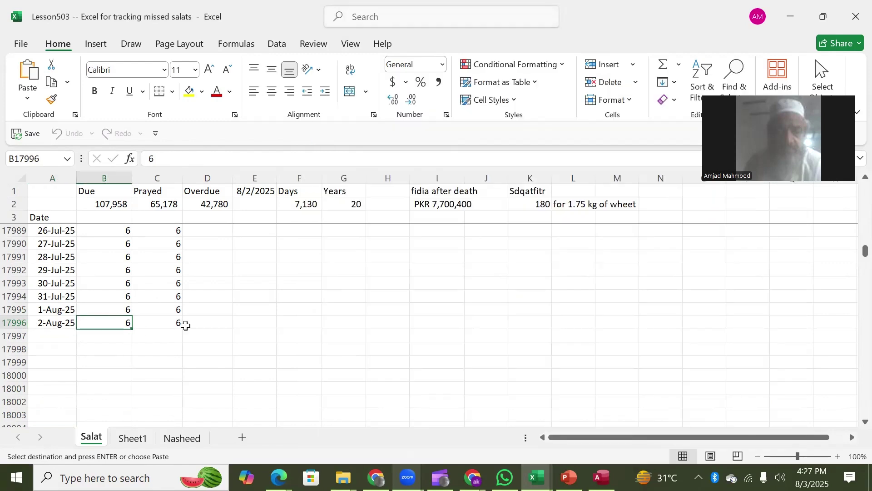
key(Right)
key(Right)
click(157, 318)
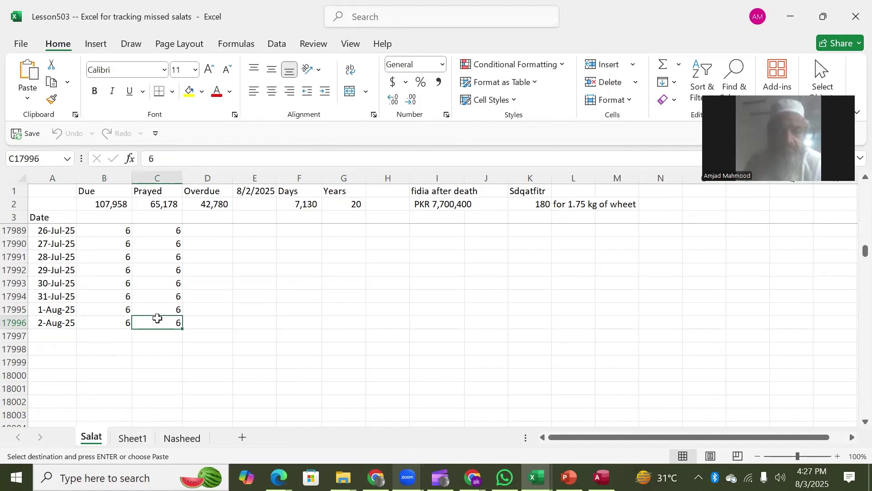
Record 5 days of qadha salat from the first unfilled Prayed row, 25-Jun-78, with 02-Aug-2025 as the date of performing
click(255, 283)
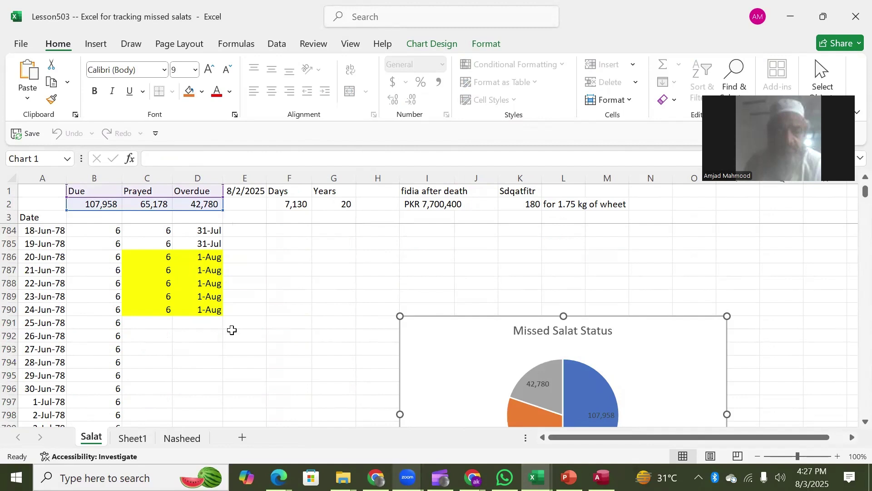
click(210, 325)
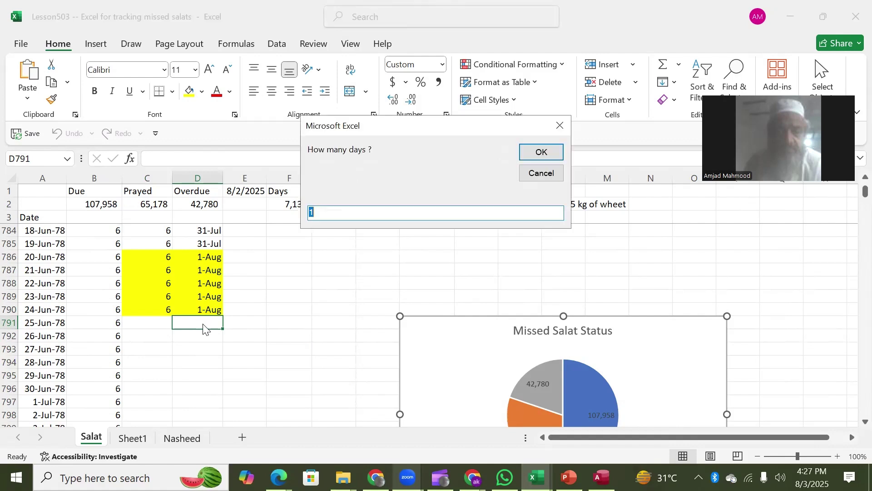
text(5)
key(Return)
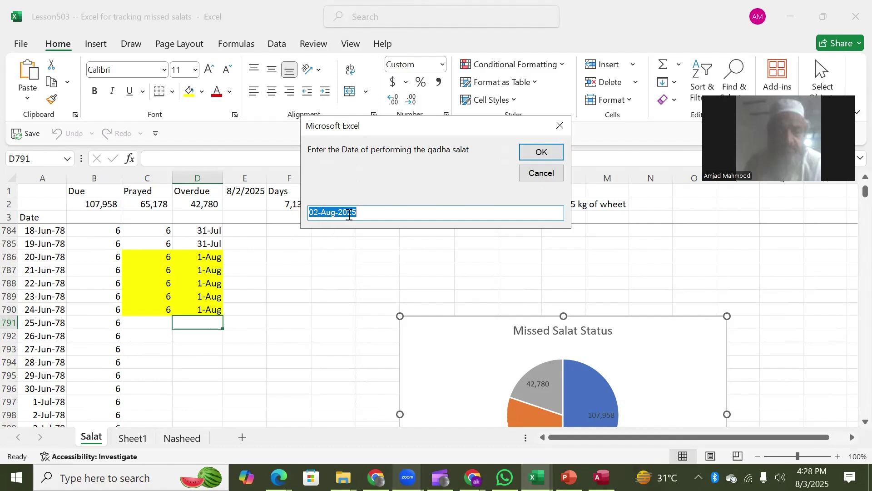
click(538, 154)
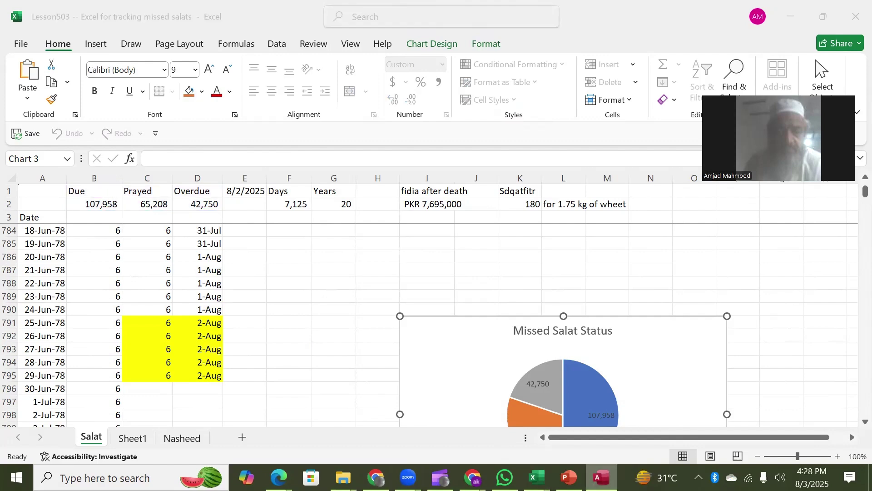
Switch to the qazaTracking database in Access and view the last record of the master table
click(602, 477)
double_click(15, 191)
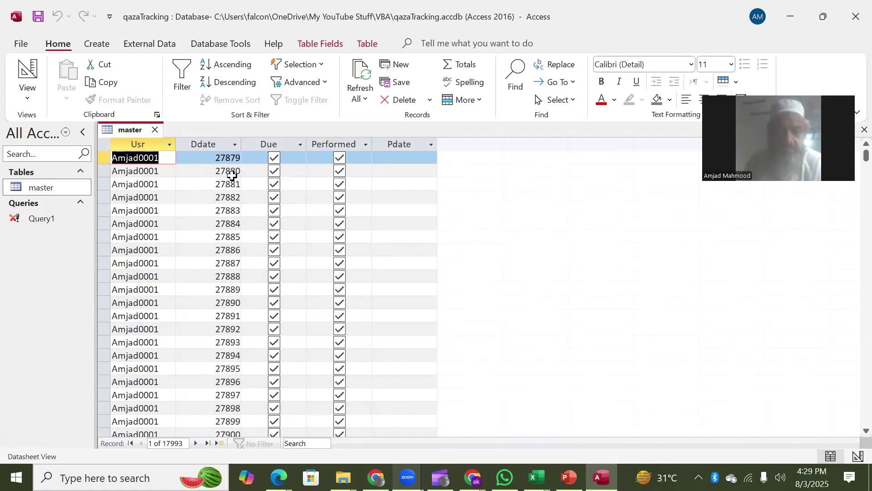
click(207, 443)
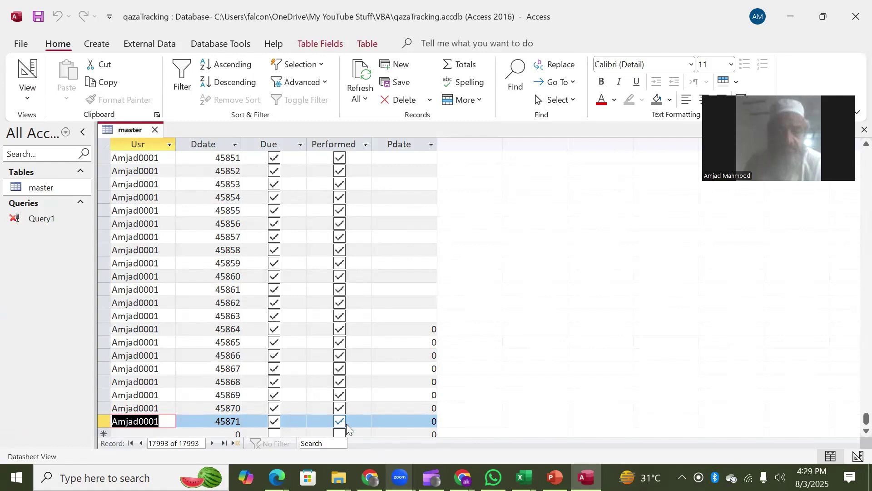
Delete the records with Ddate 45864 through 45871 from the master table and close the table
click(104, 328)
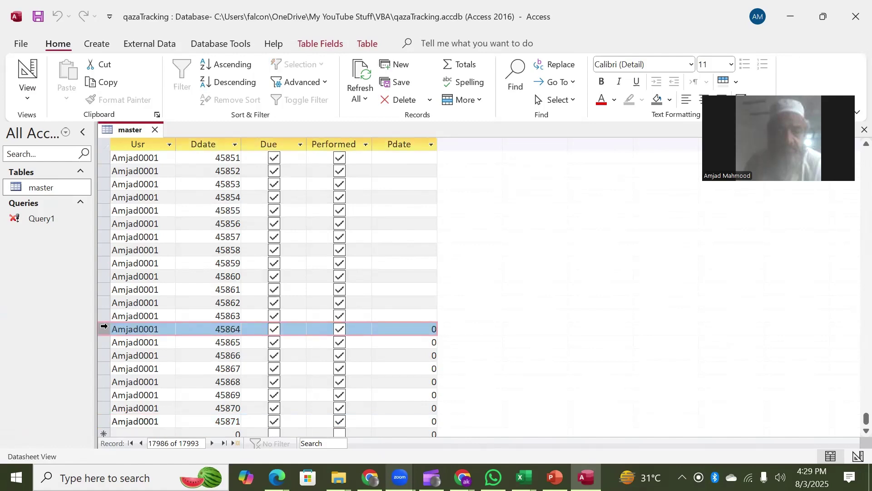
shift+click(99, 422)
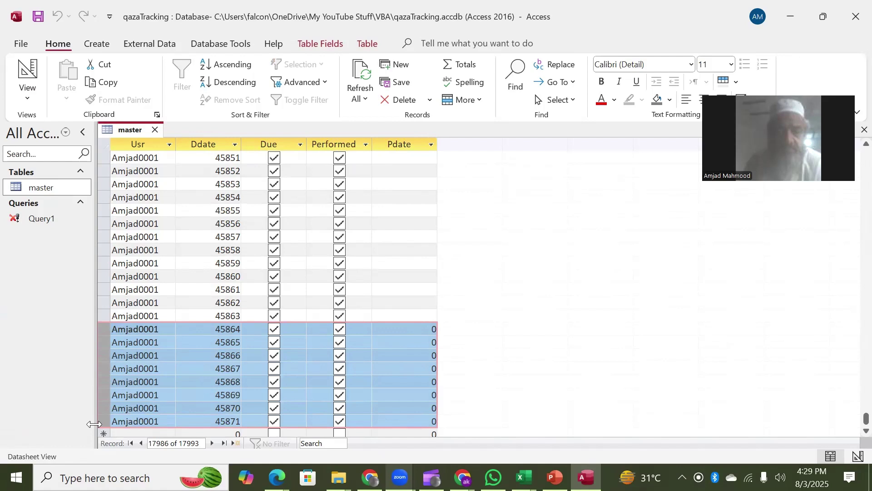
right_click(101, 329)
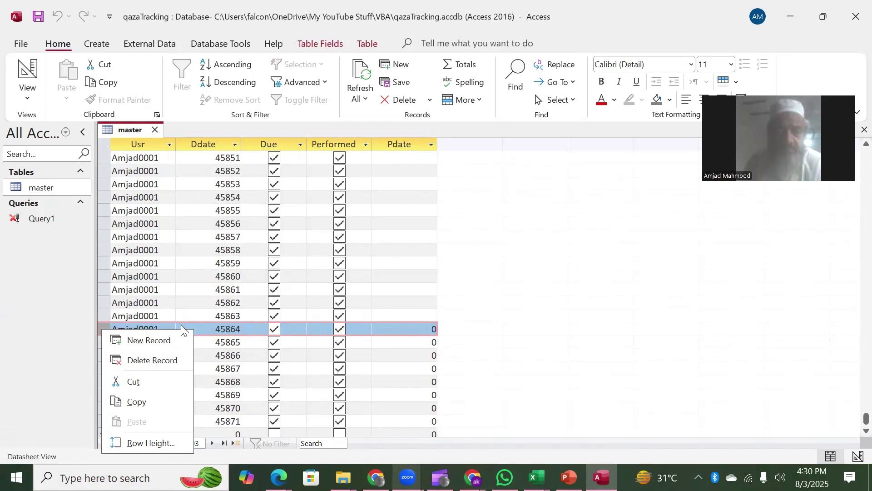
key(Escape)
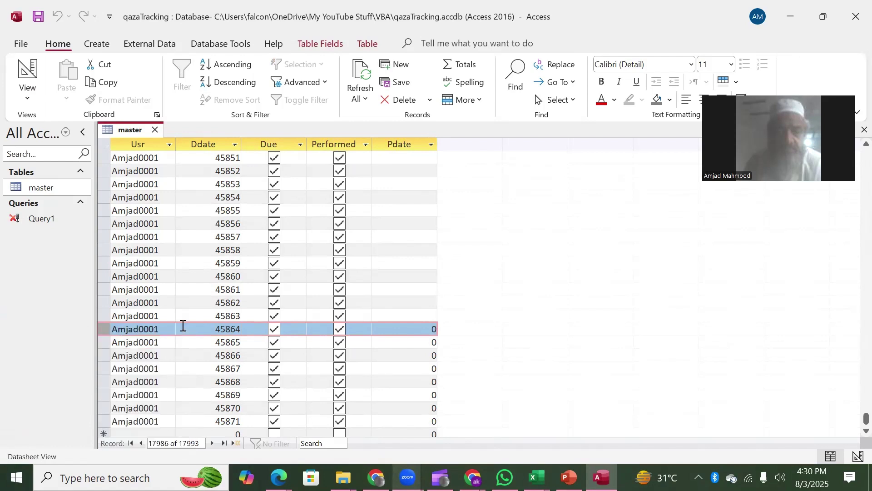
key(shift+Down)
key(shift+Down)
key(shift+Down)
key(shift+Down)
key(shift+Down)
key(shift+Down)
key(shift+Down)
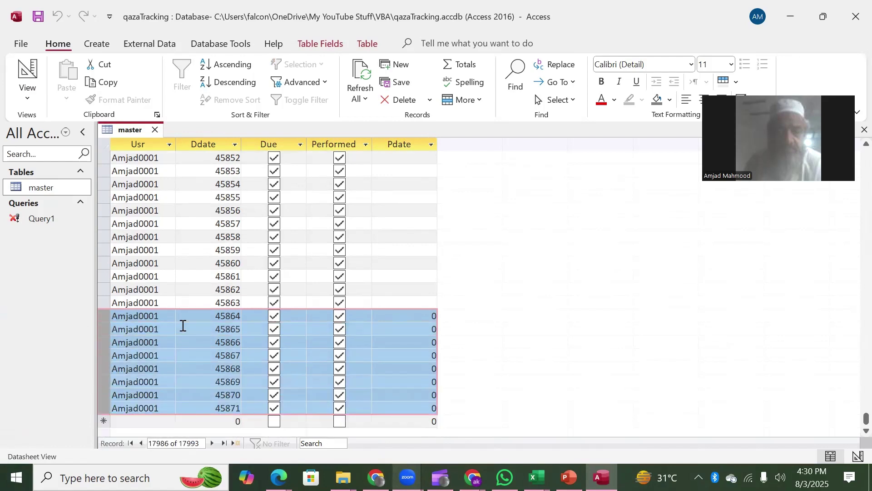
right_click(183, 326)
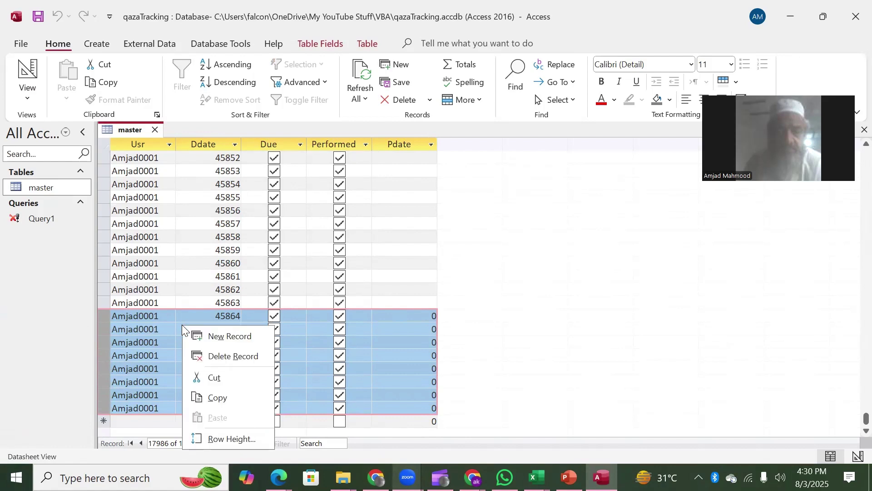
click(234, 357)
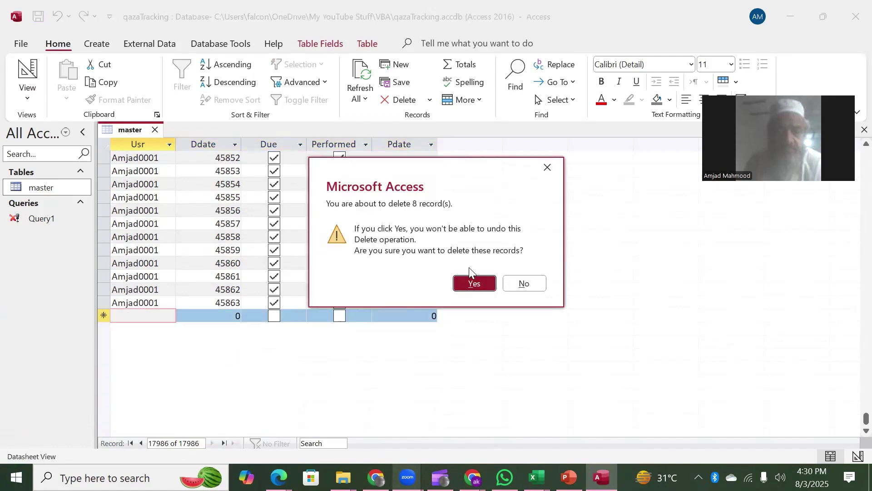
click(473, 284)
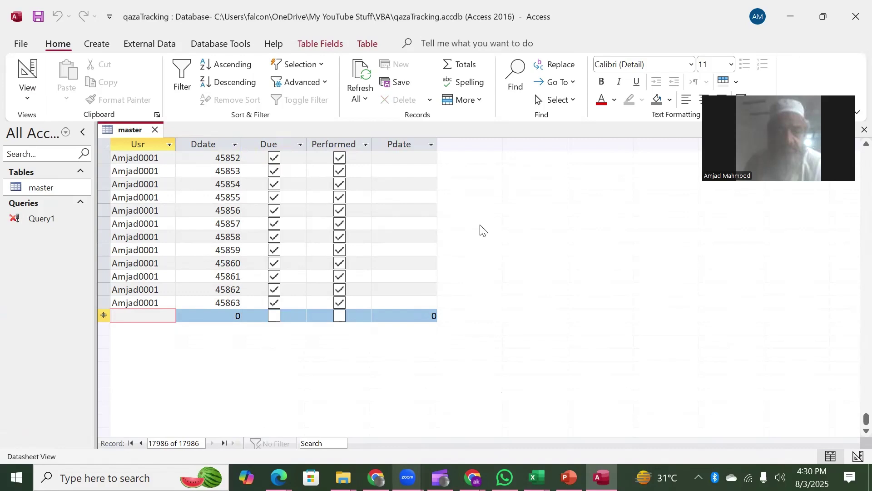
click(155, 130)
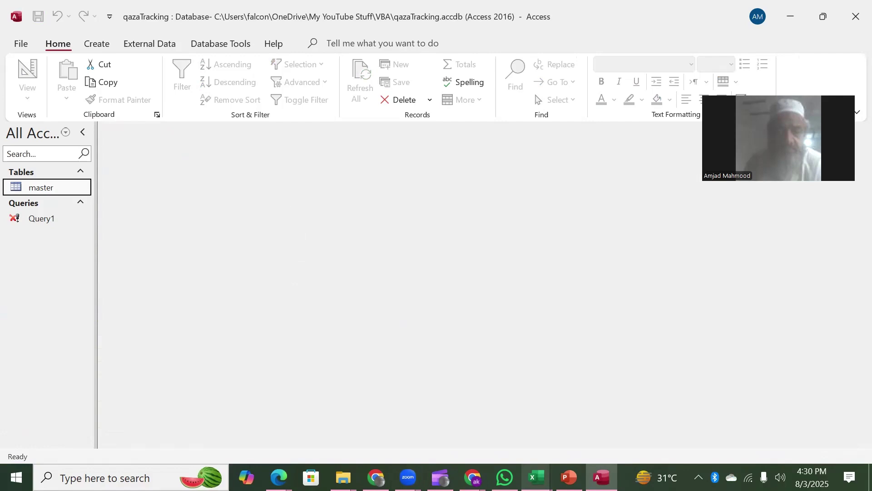
Switch to the Visual Basic editor, open Module4 and read through the TotaleSQL function from its beginning to the command creation section
click(537, 477)
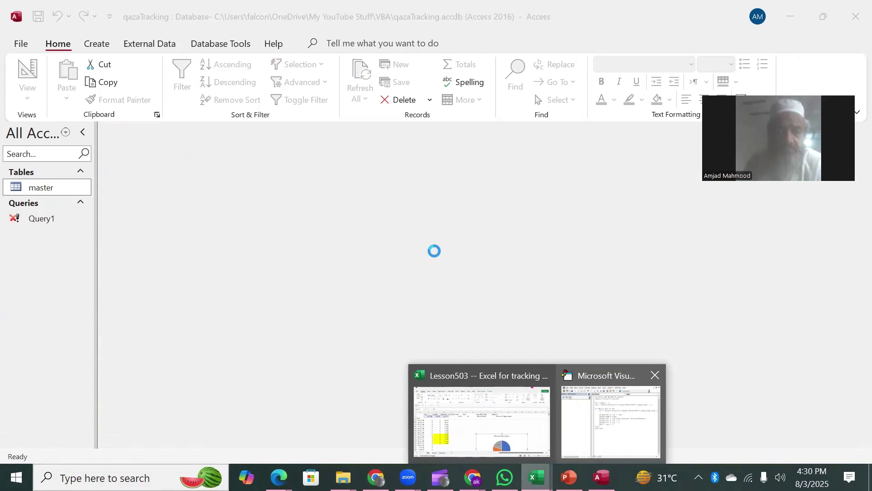
click(611, 420)
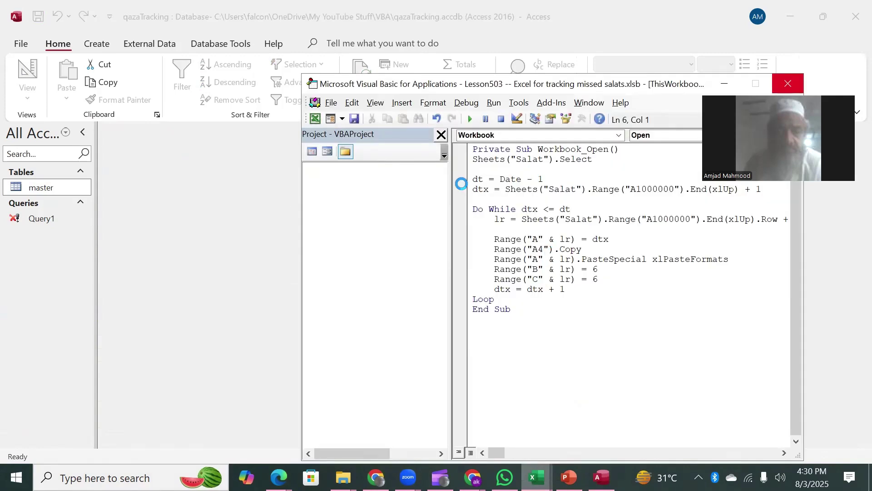
double_click(367, 310)
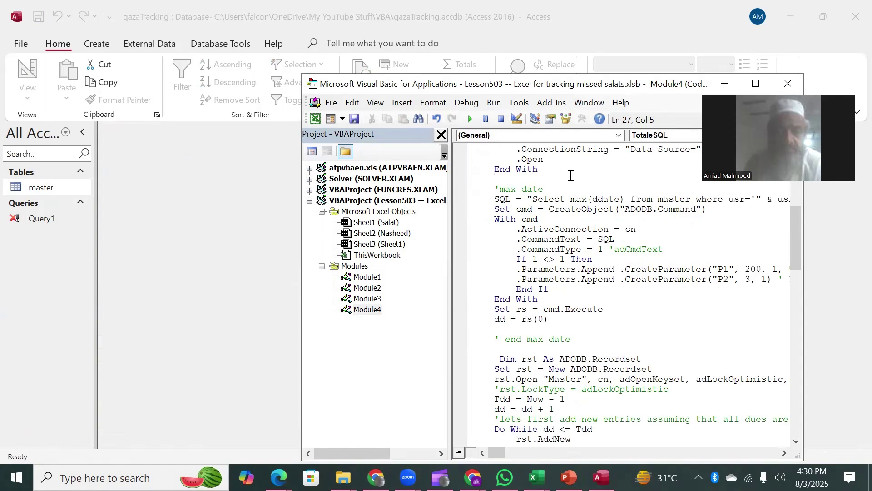
key(ctrl+Home)
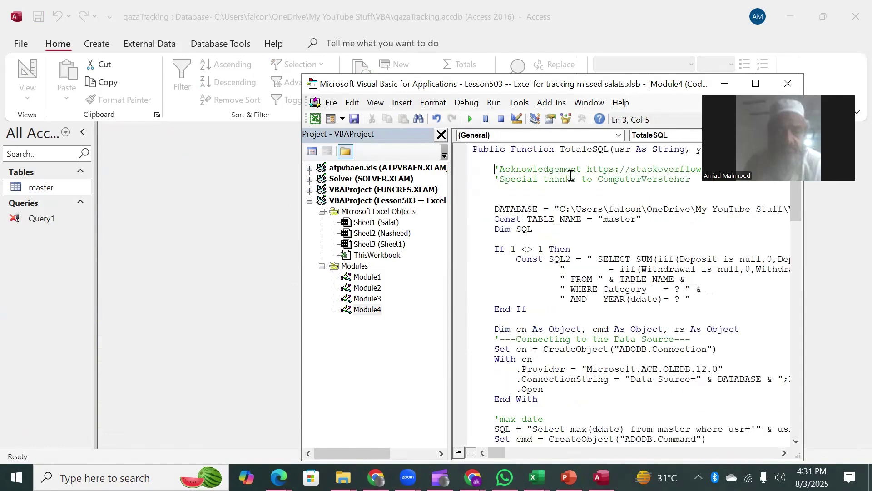
key(Right)
key(Right)
key(Right)
key(Right)
key(Right)
key(Right)
key(Right)
key(Right)
key(Right)
key(Right)
key(Right)
key(Right)
key(Right)
key(Right)
key(Right)
key(Right)
key(Right)
key(Right)
key(Down)
key(Down)
key(Down)
key(Down)
key(Down)
key(Down)
key(Down)
key(Down)
key(Down)
key(Down)
key(Down)
key(Down)
key(Down)
key(Down)
key(Down)
key(Down)
key(Down)
key(Down)
key(Down)
key(Down)
key(Down)
key(Down)
key(Down)
key(Down)
key(Down)
key(Down)
key(Down)
key(Down)
key(Down)
key(Down)
key(Down)
key(Down)
key(Down)
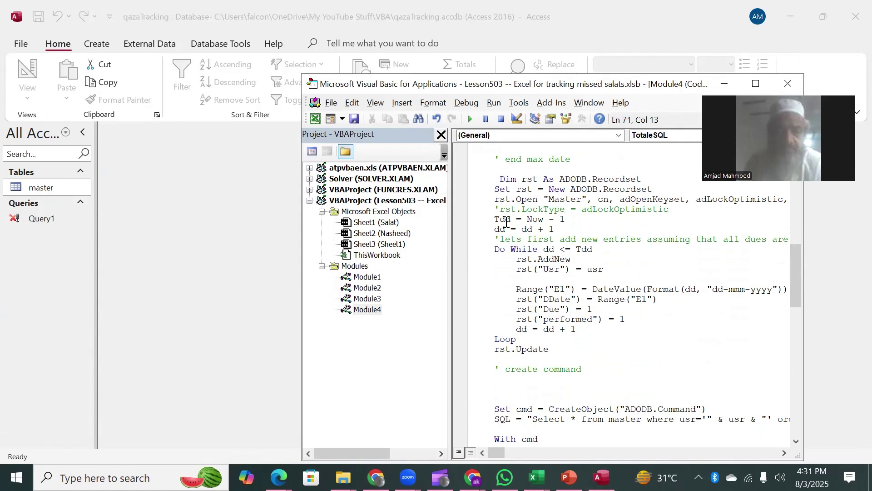
Review the comment above the Do While loop and set a breakpoint on the Set cmd line below the 'create command' comment
click(498, 239)
key(Right)
key(Right)
key(Right)
key(Right)
key(Right)
key(Right)
key(Right)
key(Right)
key(Right)
key(Right)
key(Right)
key(Right)
key(Right)
key(Right)
key(Right)
key(Right)
key(Right)
key(Right)
key(Right)
key(Right)
key(Right)
key(Right)
key(Right)
key(Right)
key(Right)
key(Right)
key(Right)
key(Right)
key(Right)
key(Right)
key(Right)
key(Right)
key(Right)
key(Right)
key(Right)
key(Right)
key(Right)
key(Right)
key(Right)
key(Right)
click(459, 409)
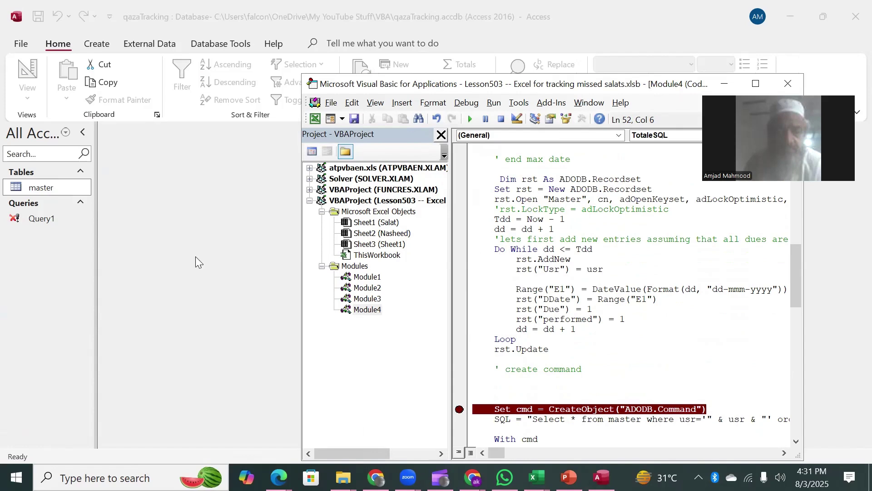
Open the master table in Access, check its last record and close the table
double_click(16, 190)
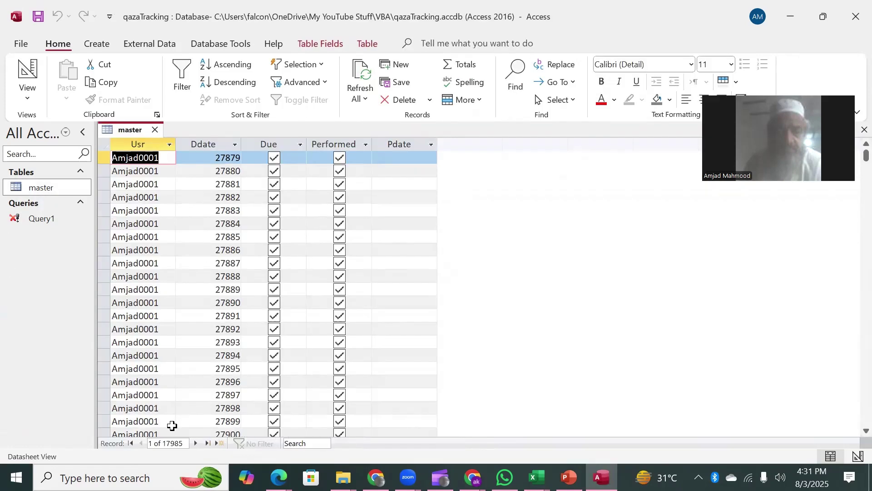
click(208, 443)
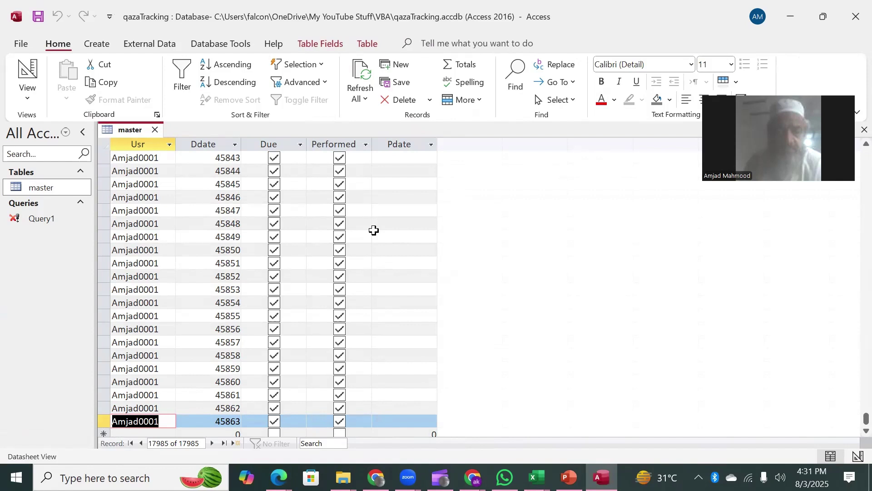
click(155, 130)
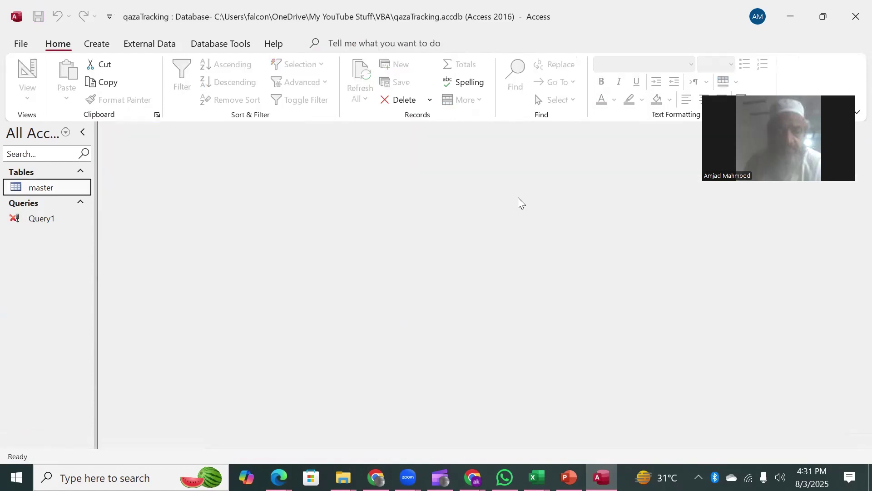
Run Module4's test macro up to the breakpoint and check the last records of the master table in Access
mouse_move(569, 477)
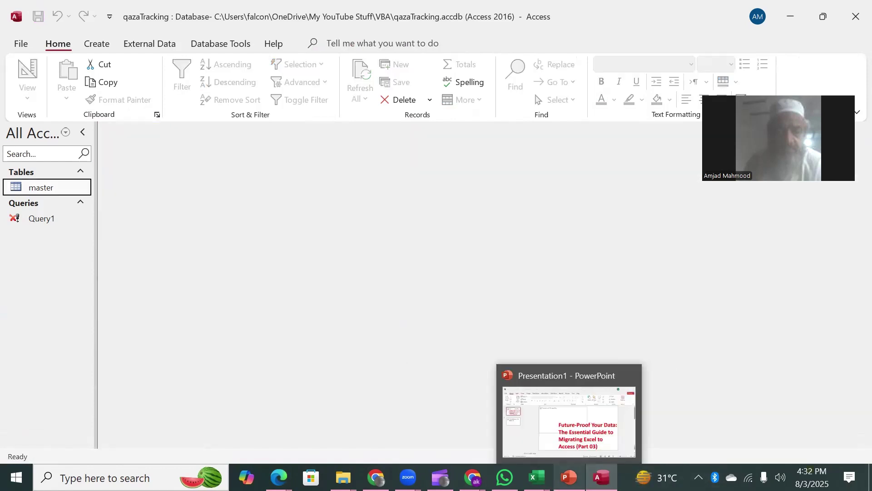
mouse_move(537, 477)
click(449, 393)
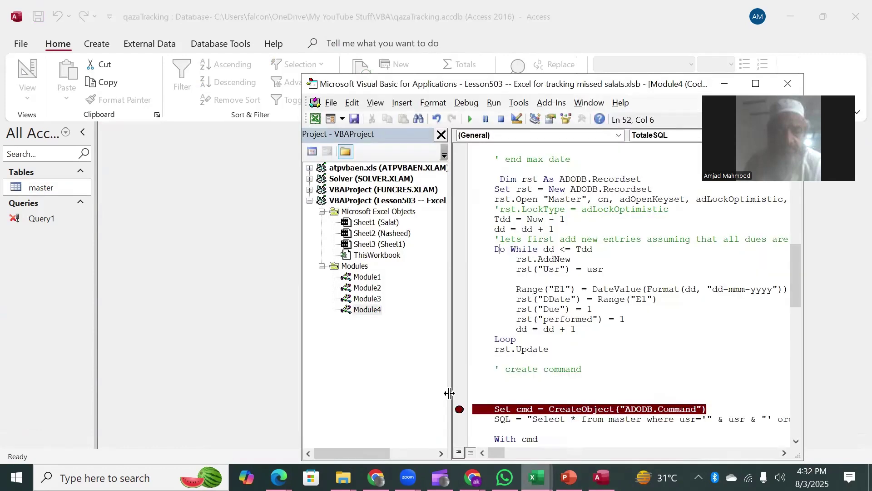
click(490, 358)
key(ctrl+Down)
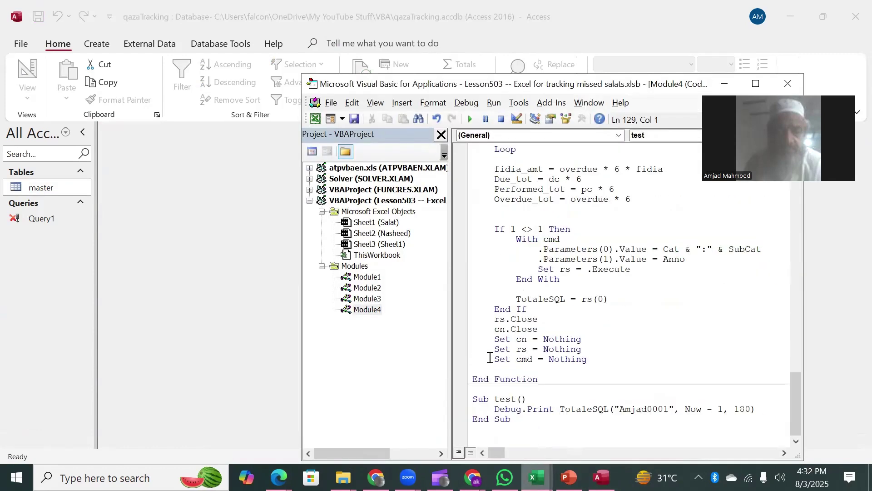
click(470, 119)
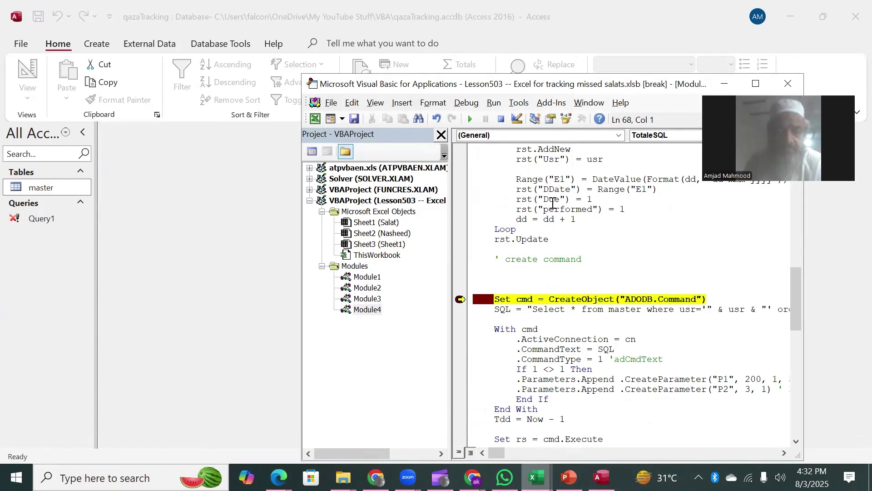
double_click(13, 190)
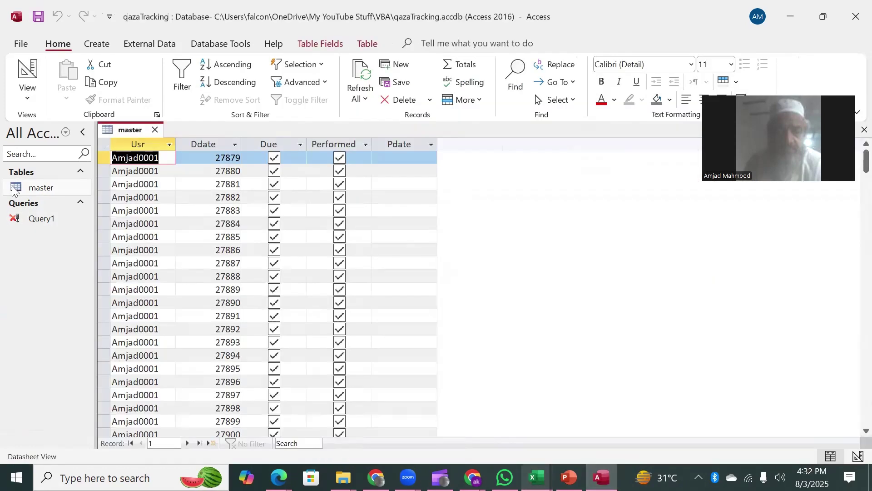
click(207, 443)
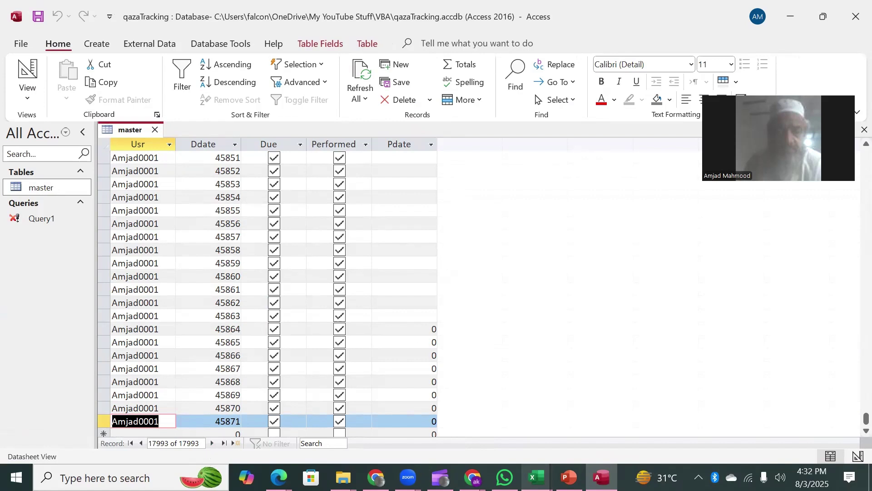
Return to the Visual Basic editor and examine the Do While loop that adds new entries to the master table
mouse_move(536, 477)
click(467, 430)
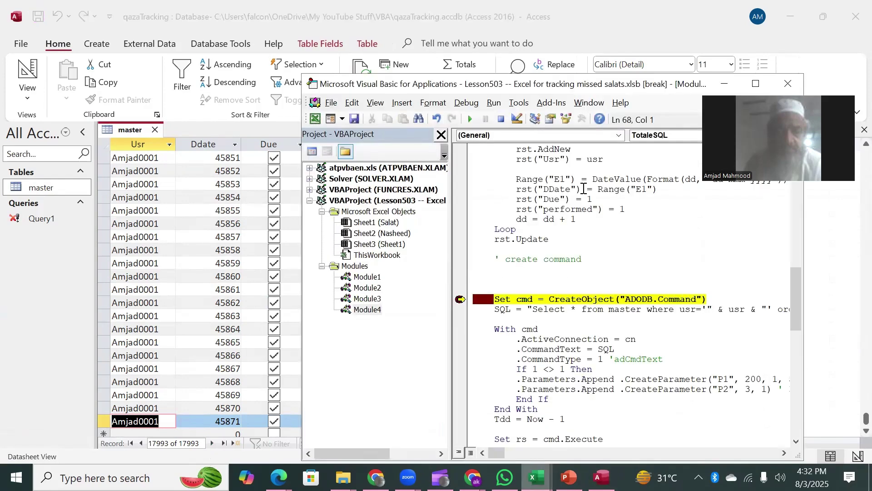
click(584, 208)
drag(798, 287, 795, 269)
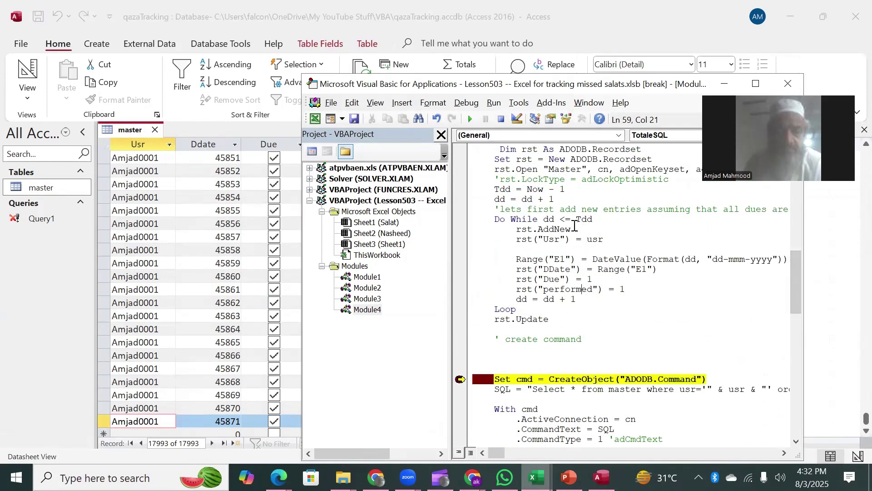
mouse_move(590, 220)
Reposition the code window, continue the paused macro to its end and remove the breakpoint from the Set cmd line
drag(541, 89, 437, 251)
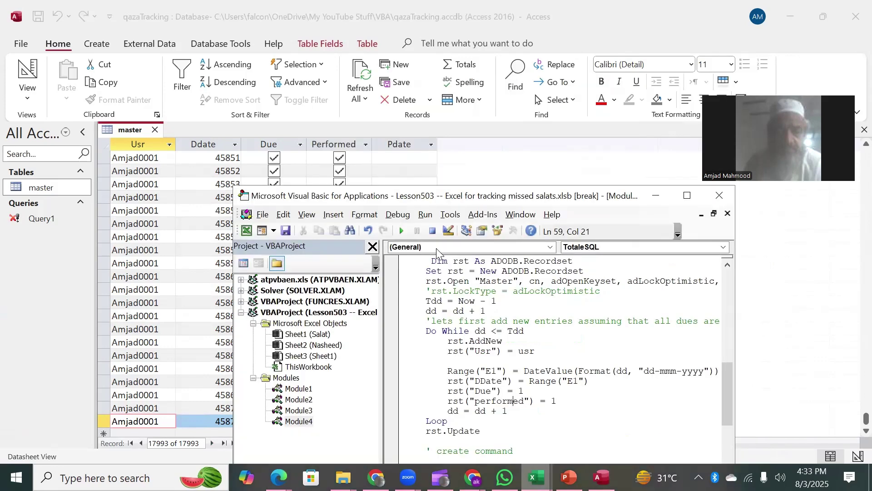
drag(430, 196, 434, 94)
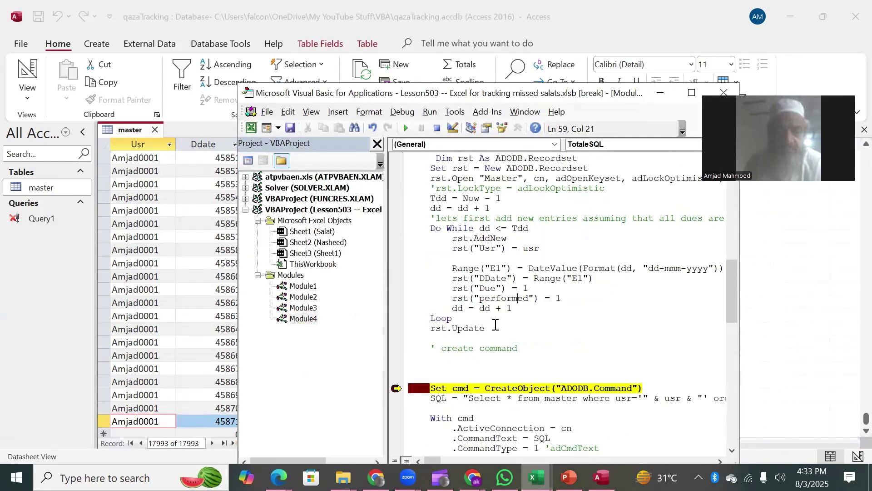
click(406, 129)
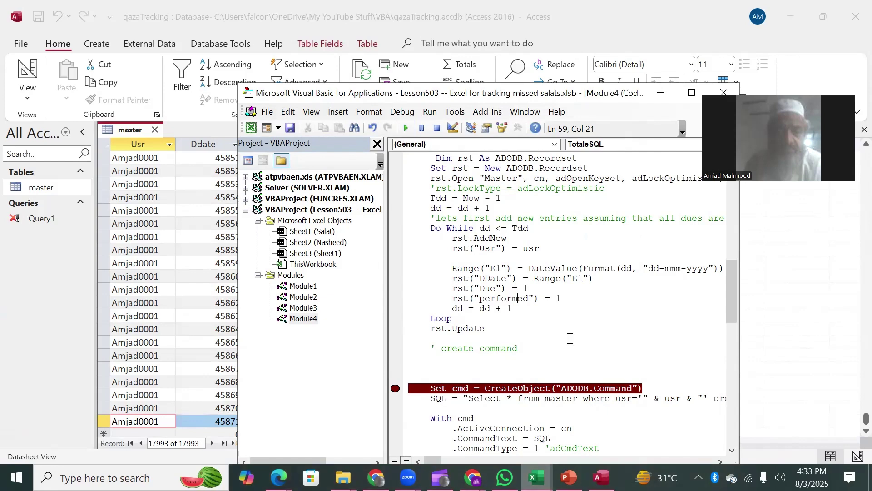
click(395, 389)
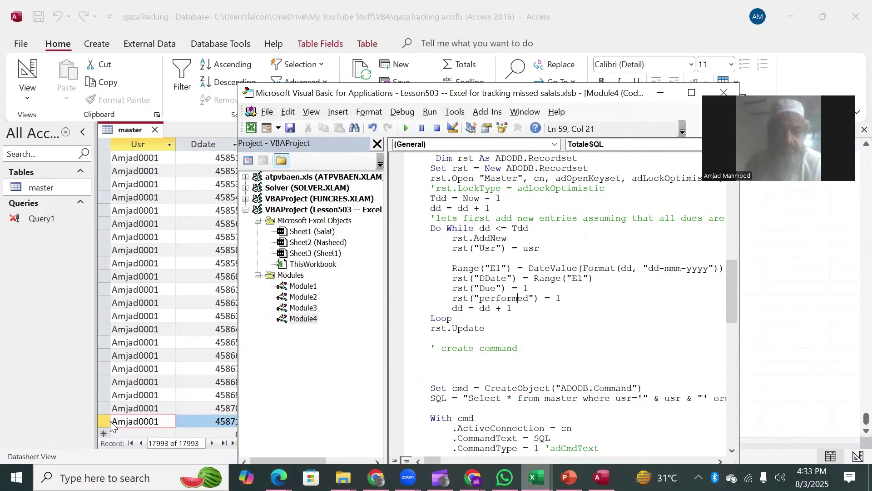
Go back to the master table in Access and view its last record
click(137, 165)
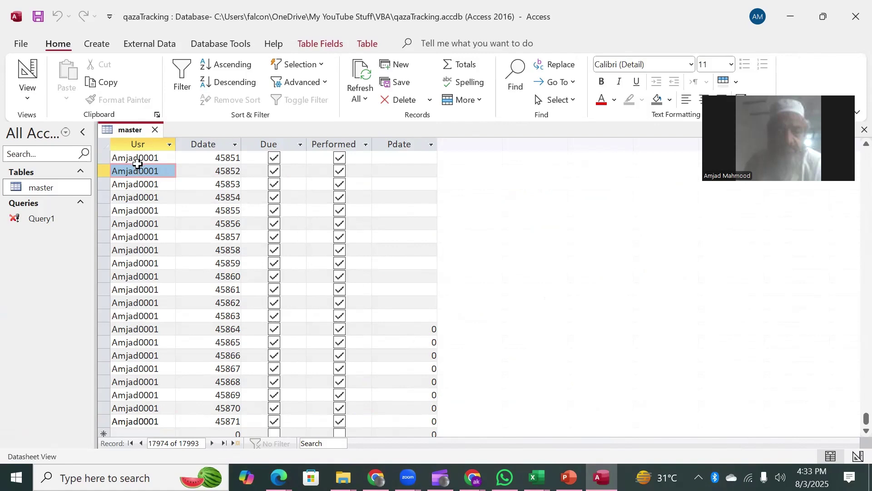
key(ctrl+Down)
key(Down)
key(Up)
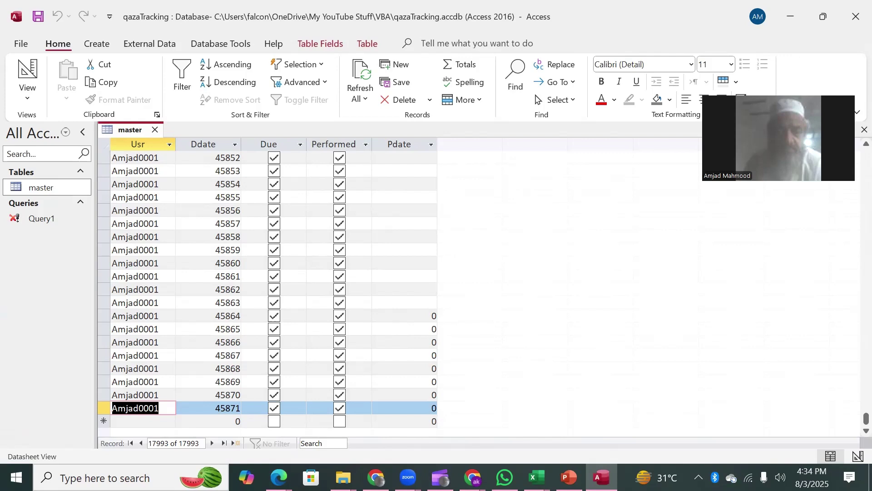
Switch to the Excel tracking workbook and highlight the first dated record across columns A to D of the Salat sheet
click(537, 477)
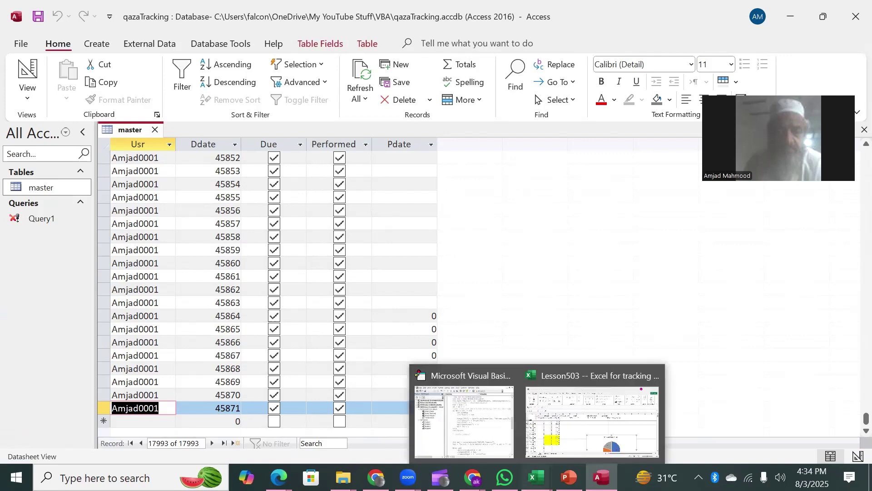
click(617, 426)
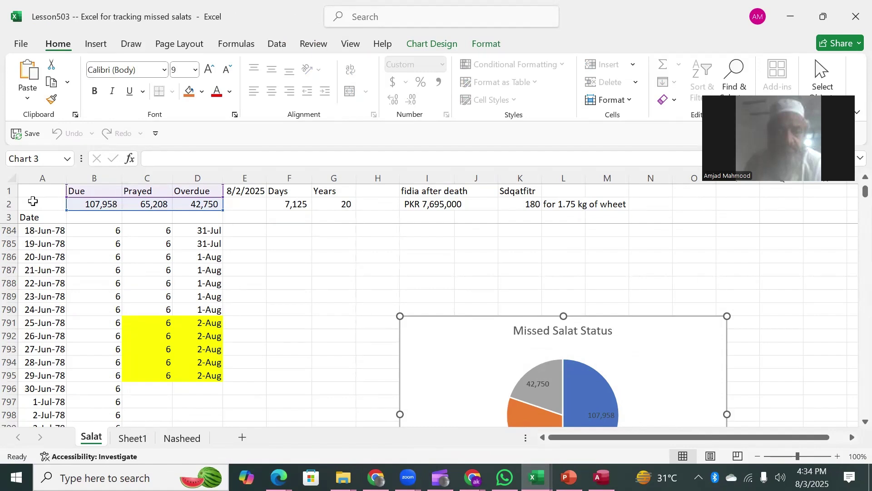
click(30, 219)
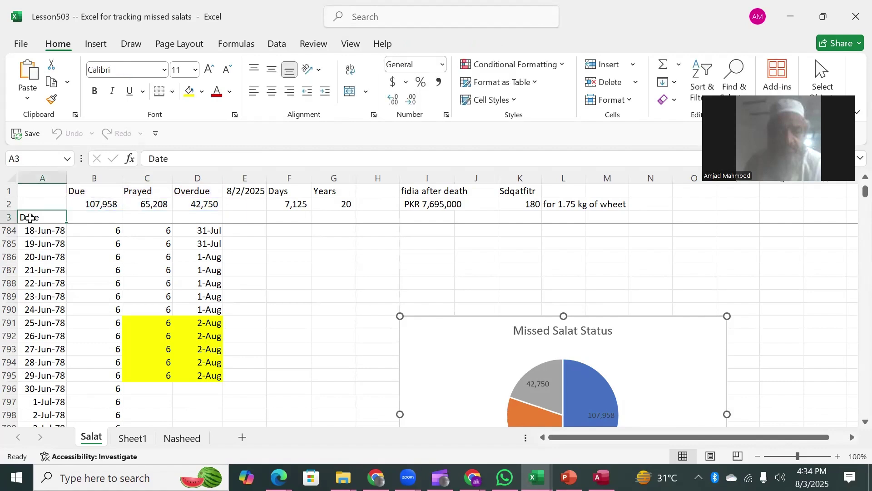
key(ctrl+Home)
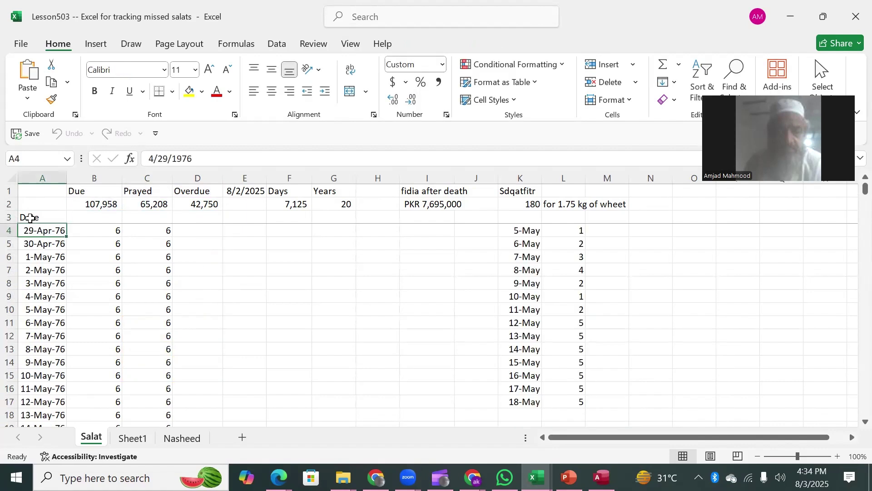
key(shift+Right)
key(shift+Right)
key(shift+Right)
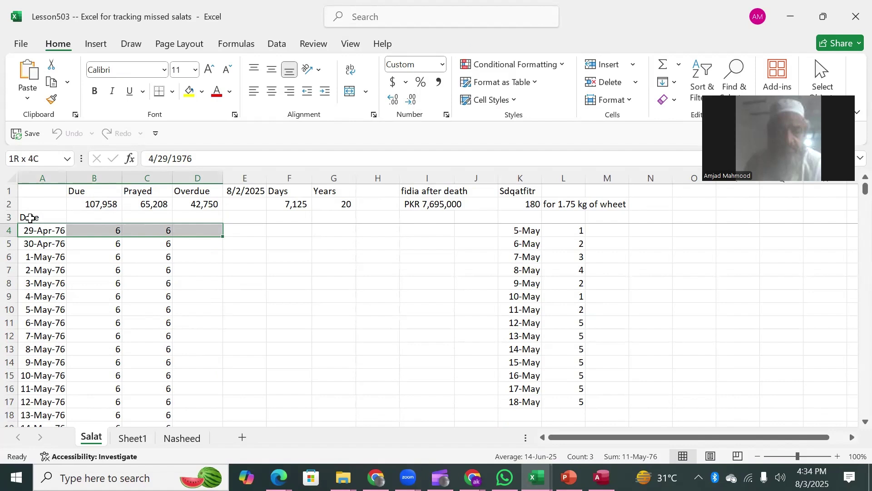
Review the Due, Prayed and Overdue totals in cells B2 to D2 of the Salat sheet
key(Up)
key(Up)
key(Right)
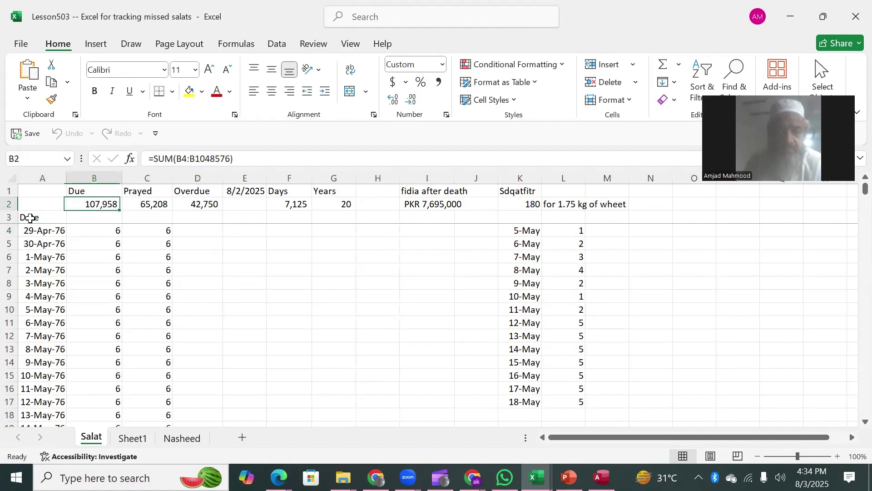
key(Right)
key(Right)
key(Left)
key(Left)
key(Right)
key(Right)
key(Left)
key(Left)
key(Right)
key(Right)
key(Left)
key(Left)
key(Right)
key(Right)
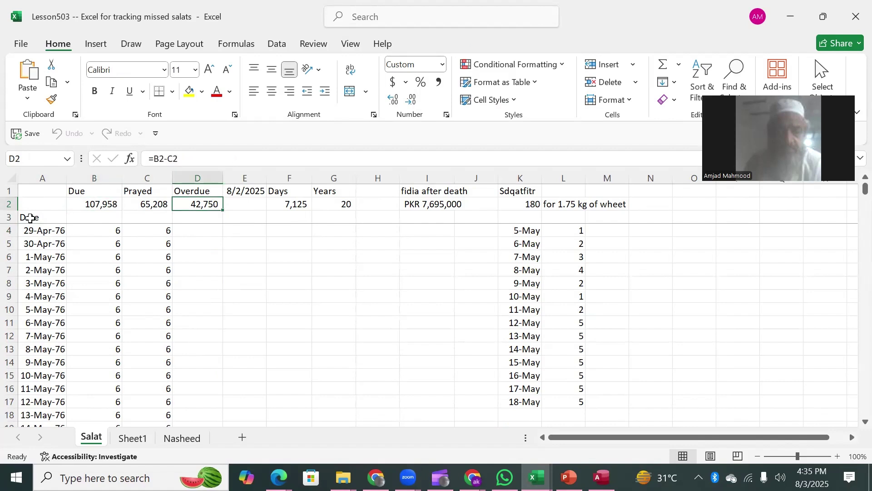
Examine the Days, Years, fidia after death and Sdqatfitr figures in row 2 of the Salat sheet
key(Right)
key(Right)
key(Right)
key(Right)
key(Right)
key(Right)
key(Right)
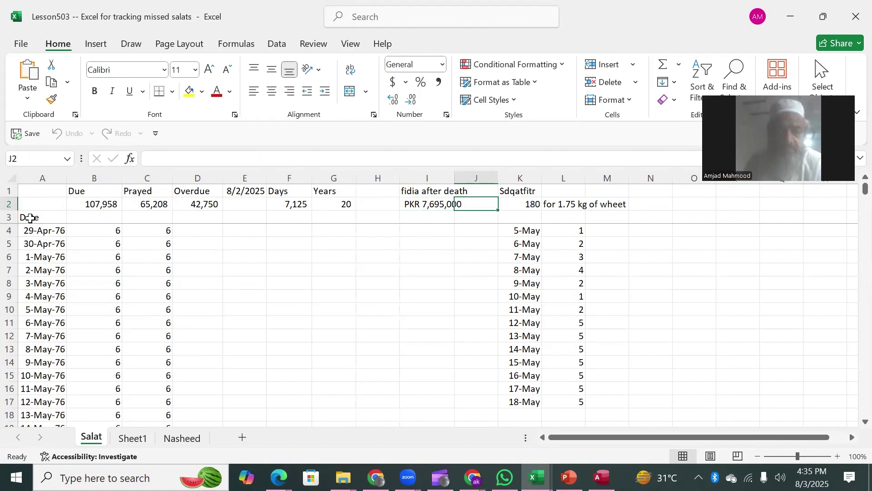
key(Down)
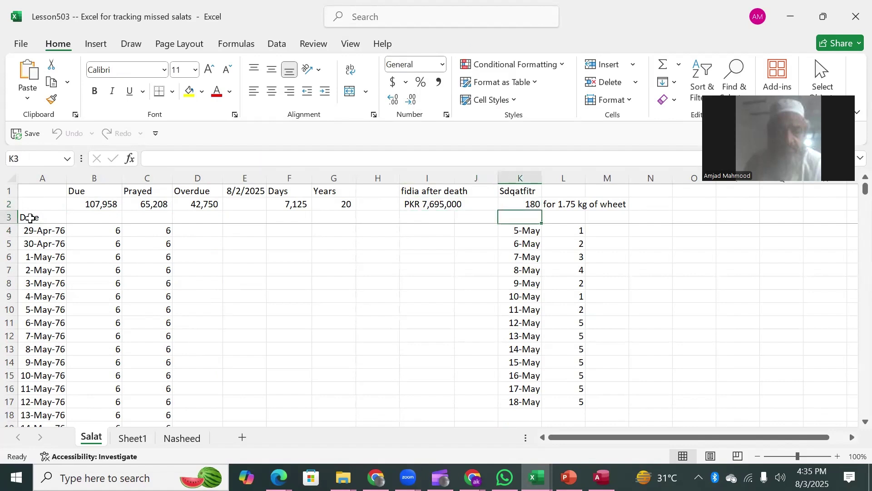
click(248, 258)
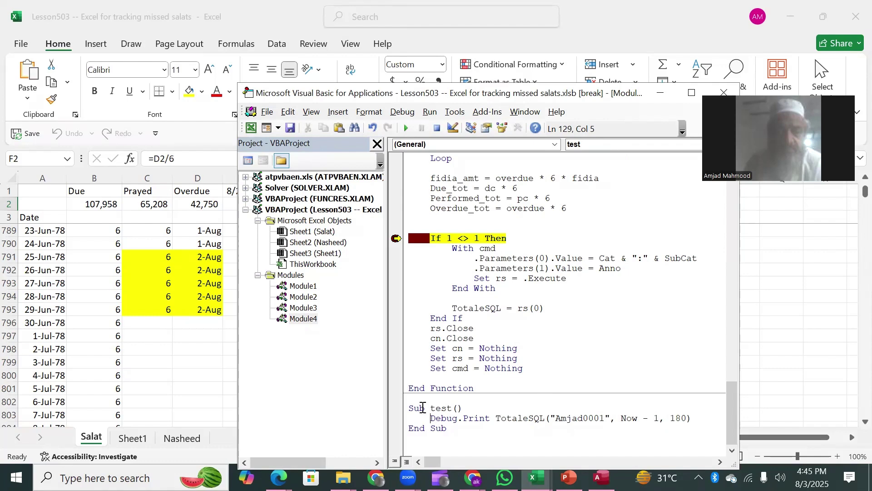
In Module4, examine the TotaleSQL call in the test macro and the function code around the total calculations and the breakpoint
drag(495, 418, 545, 420)
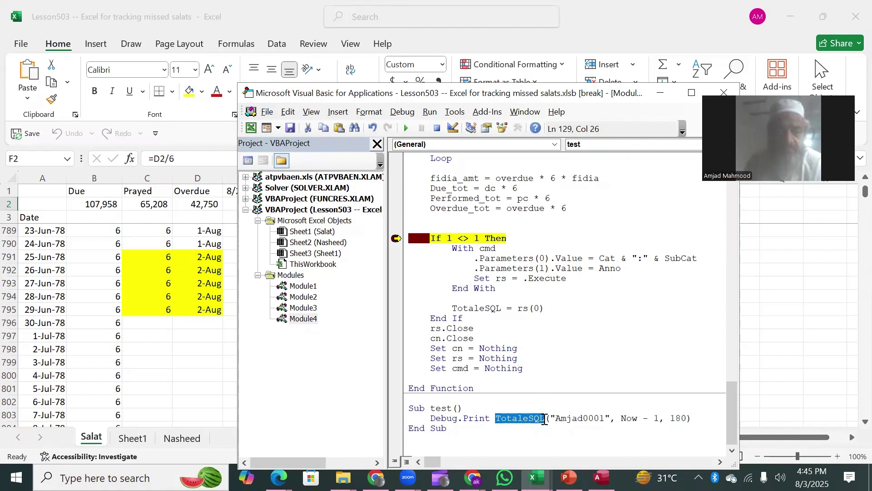
click(468, 184)
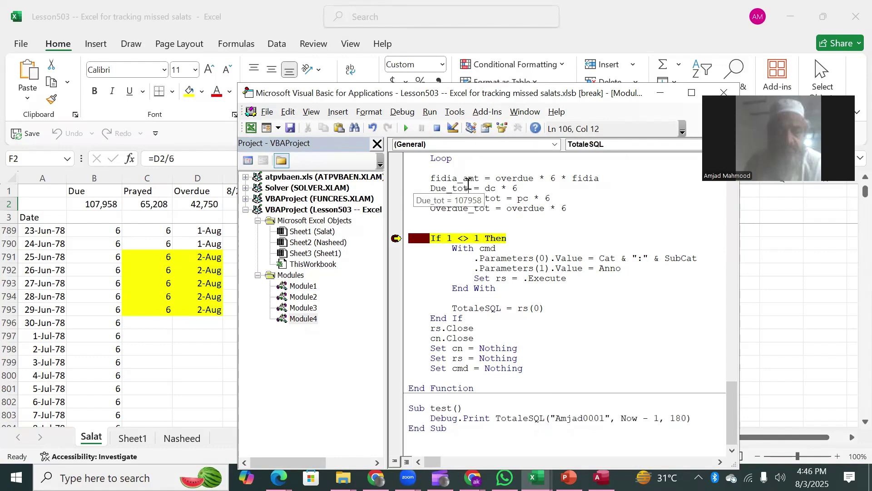
key(Up)
key(Up)
key(Up)
key(Up)
key(Up)
key(Up)
key(Up)
key(Up)
key(Up)
key(Up)
key(Up)
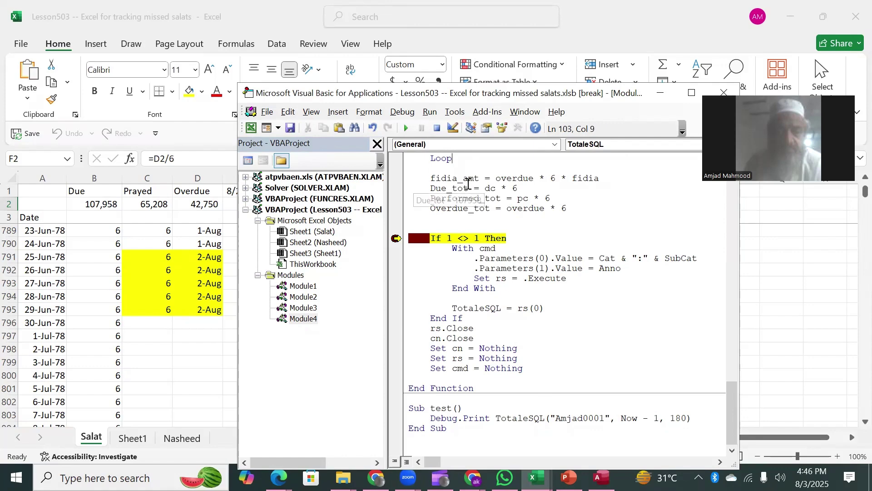
key(Down)
key(Down)
key(Down)
key(Down)
key(Down)
key(Down)
key(Down)
key(Down)
key(Down)
key(Down)
key(Down)
key(Down)
key(Down)
key(Down)
key(Down)
key(Down)
key(Down)
key(Down)
key(Down)
key(Down)
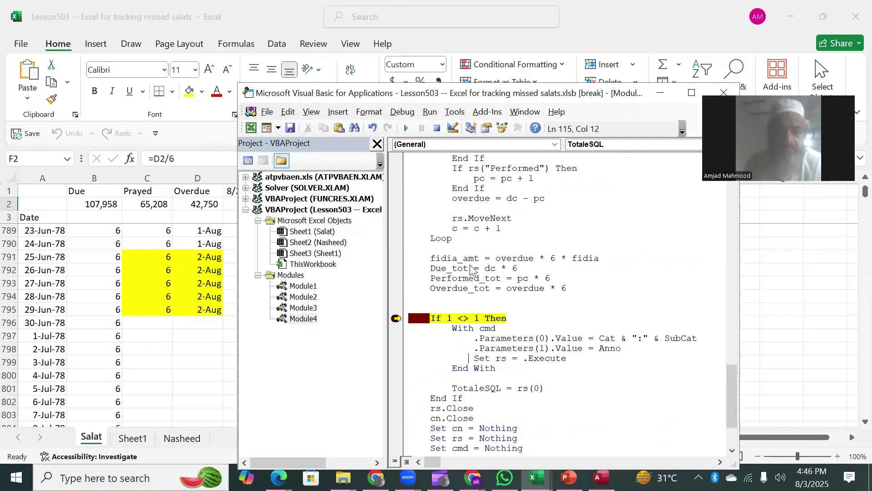
Move the Visual Basic editor clear of the worksheet totals and inspect the fidia_amt, Due_tot and Performed_tot variables
mouse_move(443, 259)
drag(500, 94, 732, 34)
mouse_move(666, 197)
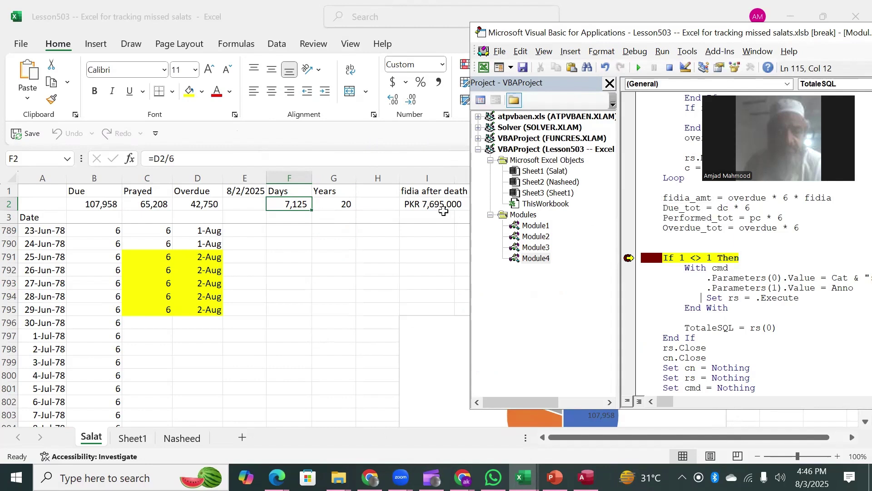
click(675, 209)
mouse_move(698, 219)
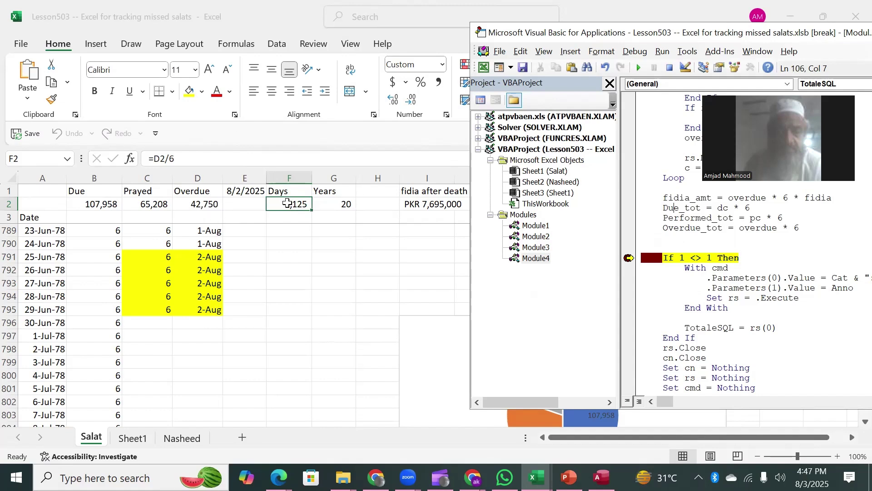
Clear the date from cell E1 of the Salat sheet
click(237, 192)
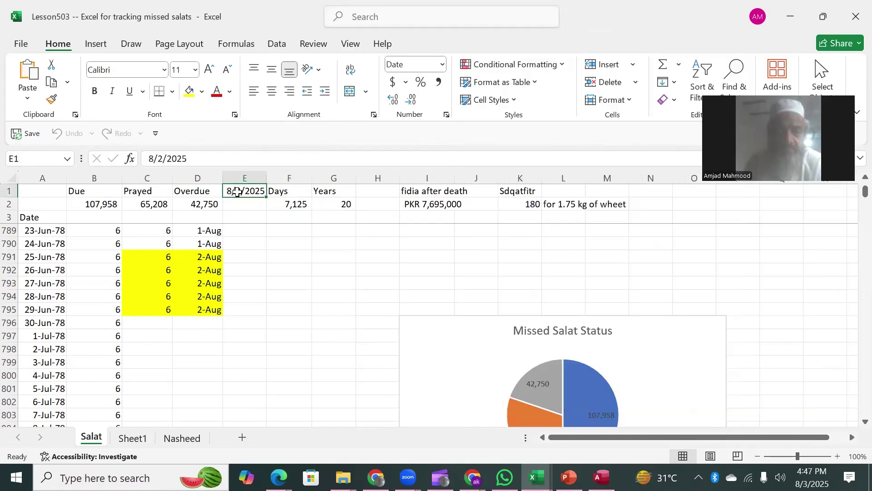
key(Delete)
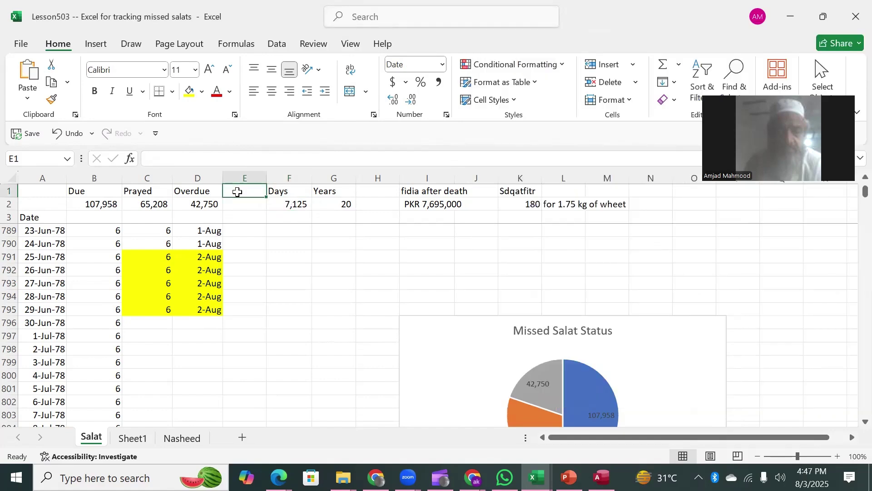
Review the row 2 figures from Days to the Sdqatfitr rate and return to the start of the row
key(Down)
key(Right)
key(Right)
key(Right)
key(Right)
key(Right)
key(Right)
key(Left)
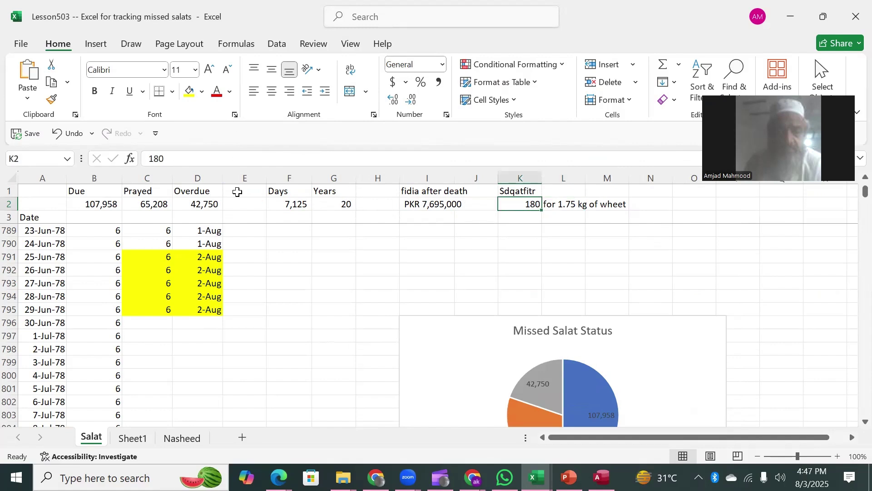
key(Right)
key(Left)
key(Left)
key(Left)
key(Home)
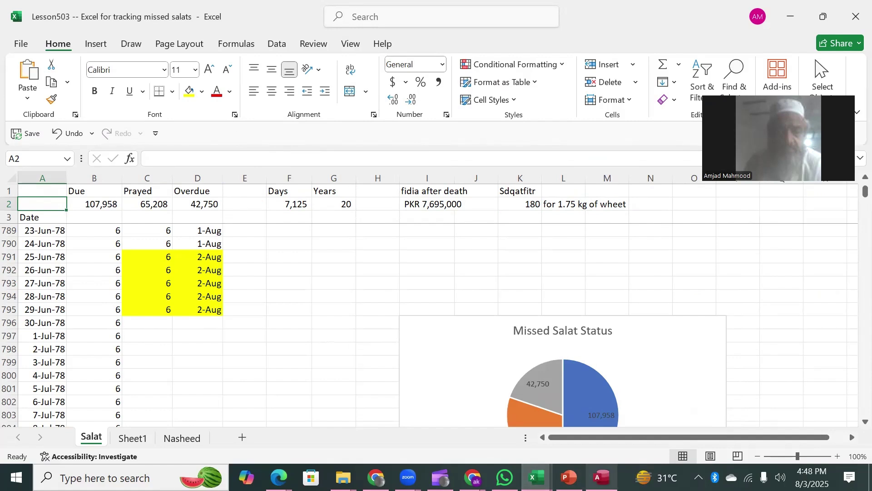
Return to the Visual Basic editor and check the Due_tot, Performed_tot and Overdue_tot values against the worksheet totals
click(536, 477)
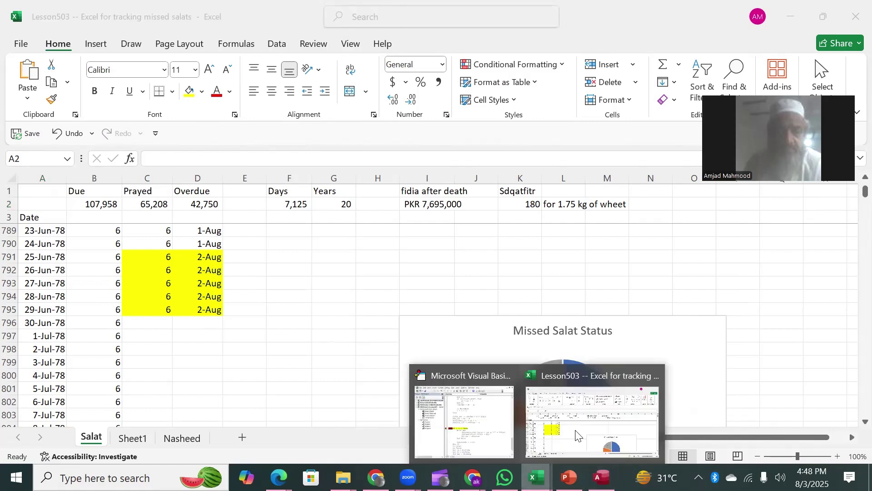
click(463, 427)
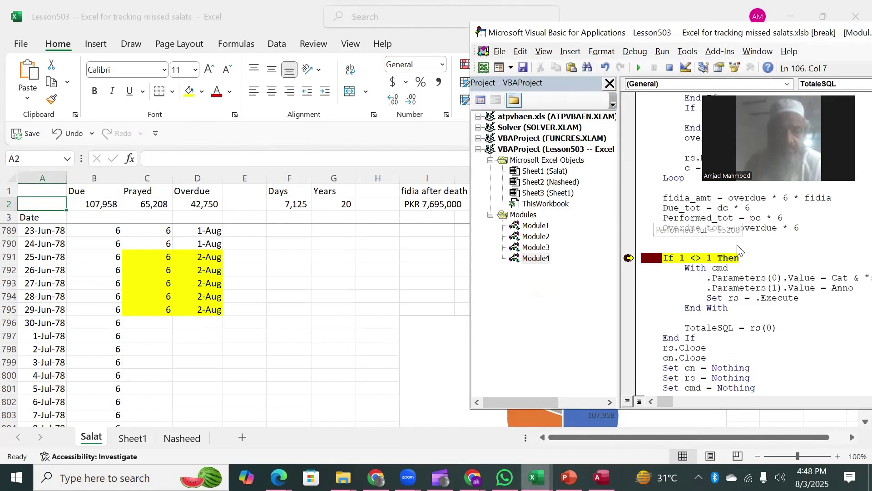
mouse_move(682, 200)
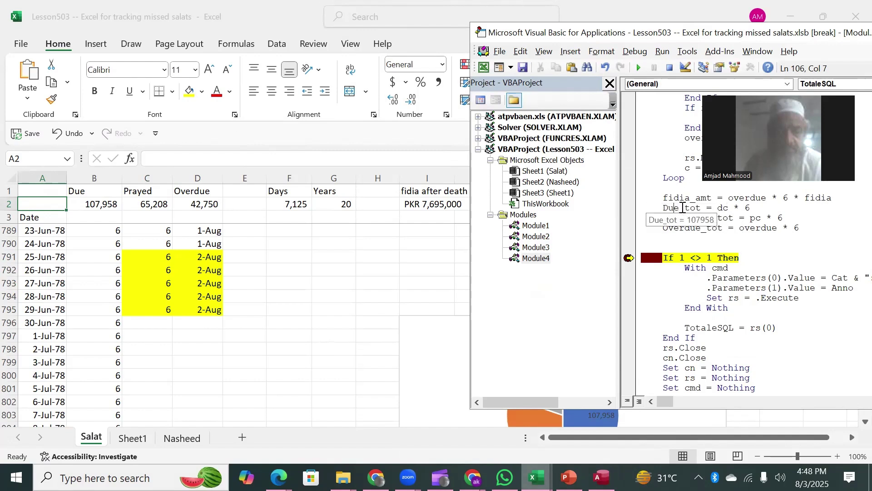
click(690, 219)
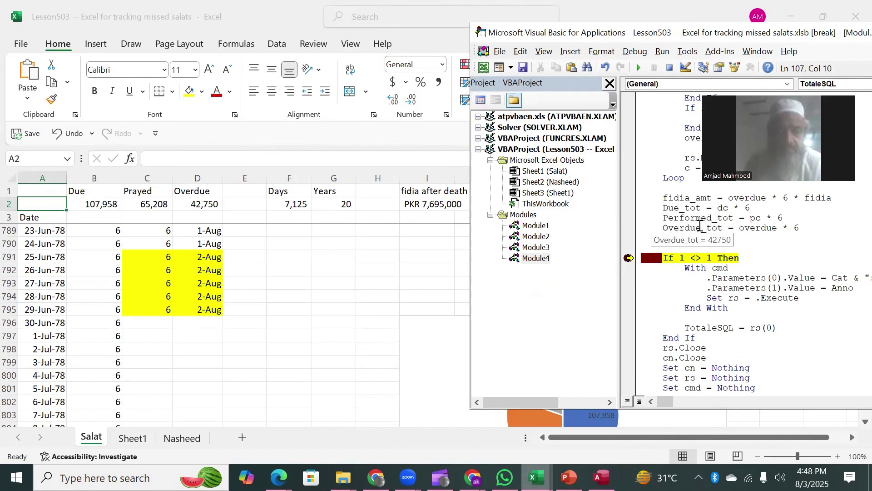
click(699, 226)
mouse_move(699, 226)
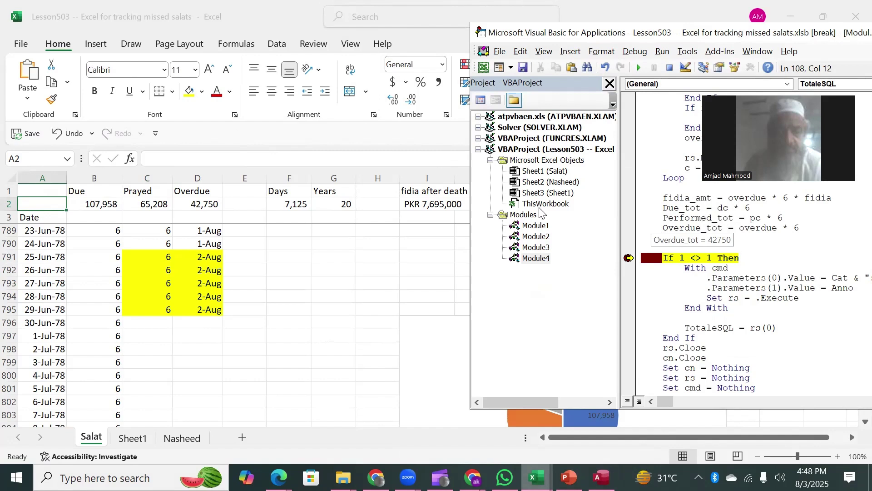